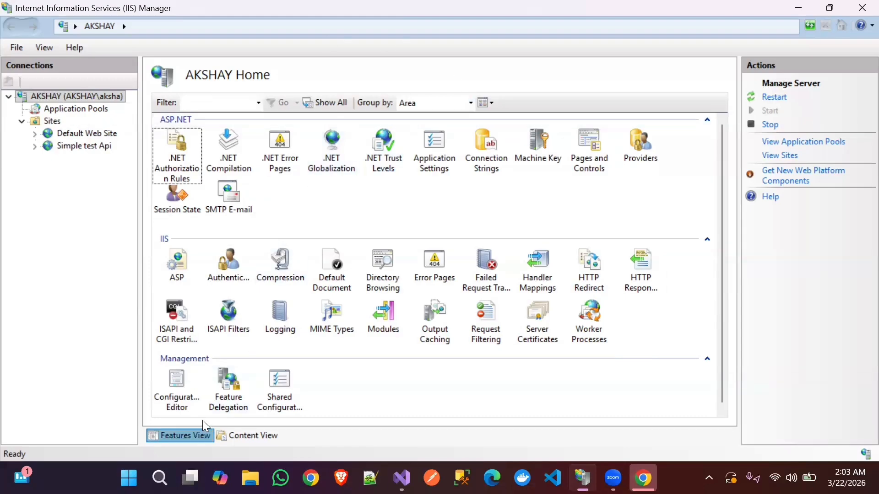
Search Windows for "ii" to locate Internet Information Services (IIS) Manager, and dismiss the search
{"action": "key", "text": "super"}
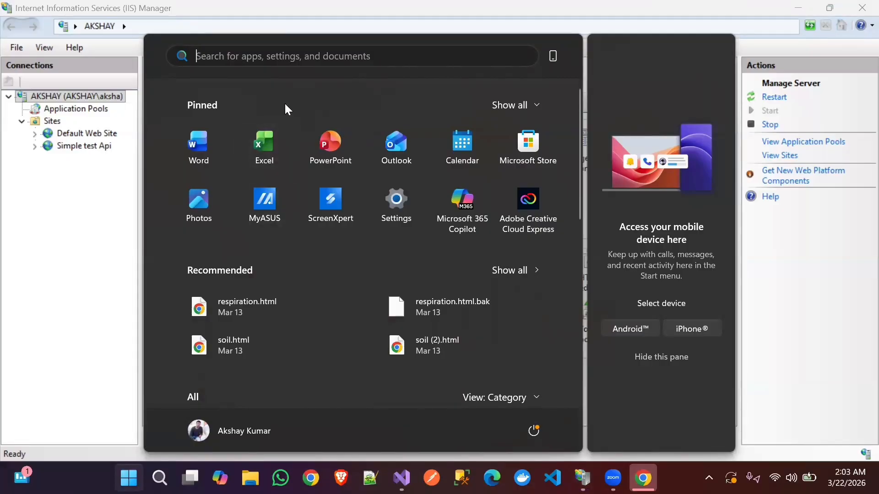
{"action": "type", "text": "ii"}
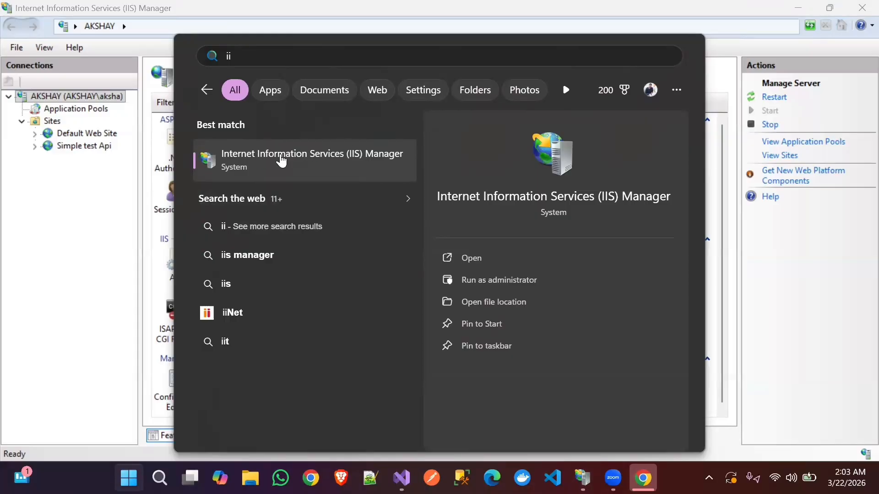
{"action": "key", "text": "BackSpace"}
{"action": "key", "text": "BackSpace"}
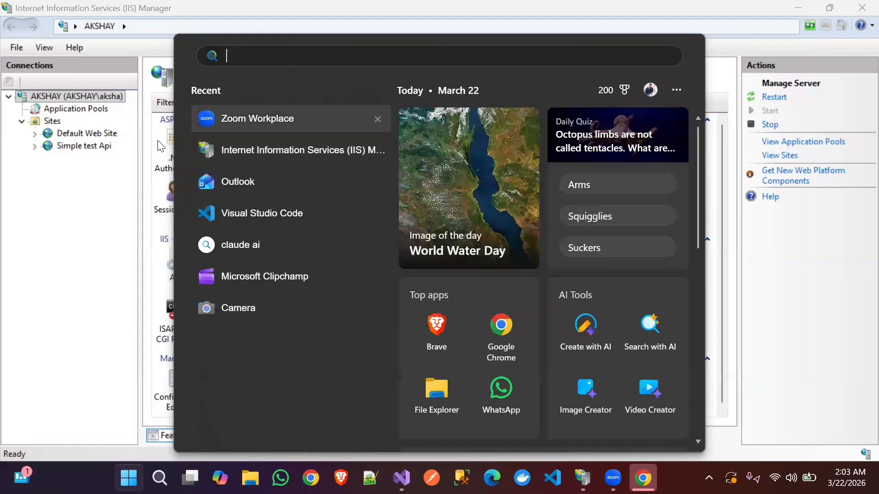
{"action": "left_click", "coordinate": [86, 200]}
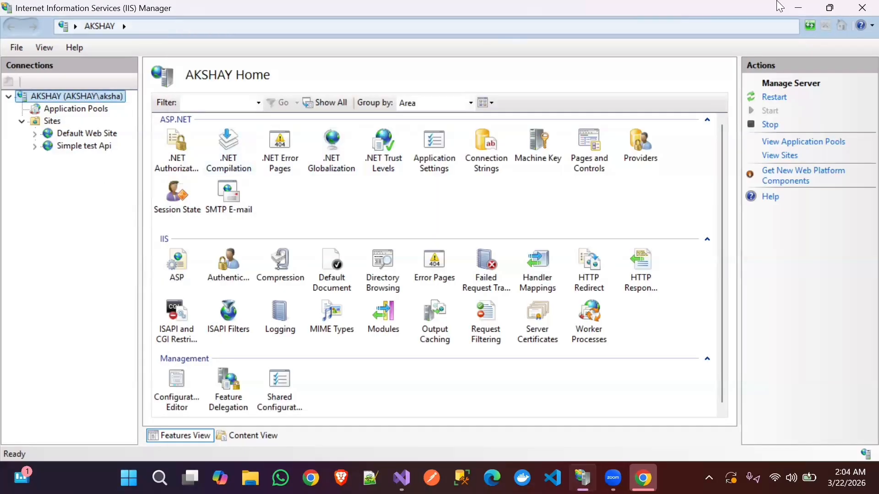
Minimize the IIS Manager and Zoom sign-in browser windows, and open Control Panel in a maximized window
{"action": "left_click", "coordinate": [800, 9]}
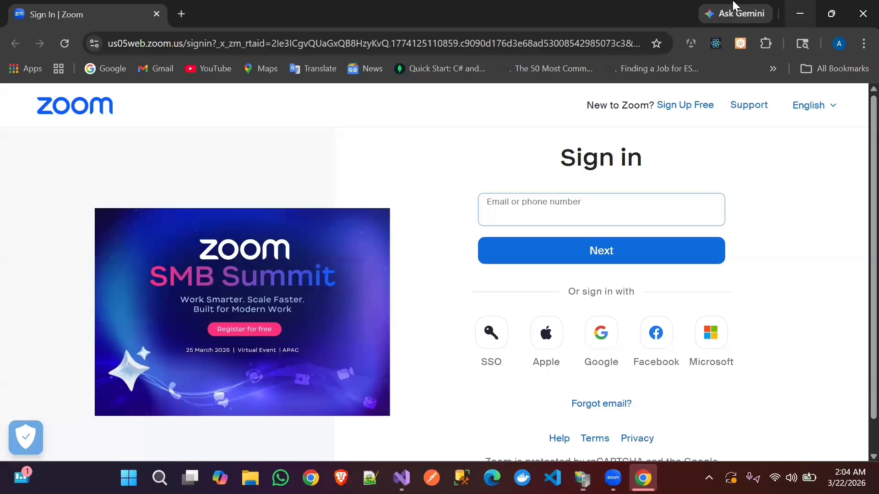
{"action": "left_click", "coordinate": [803, 12]}
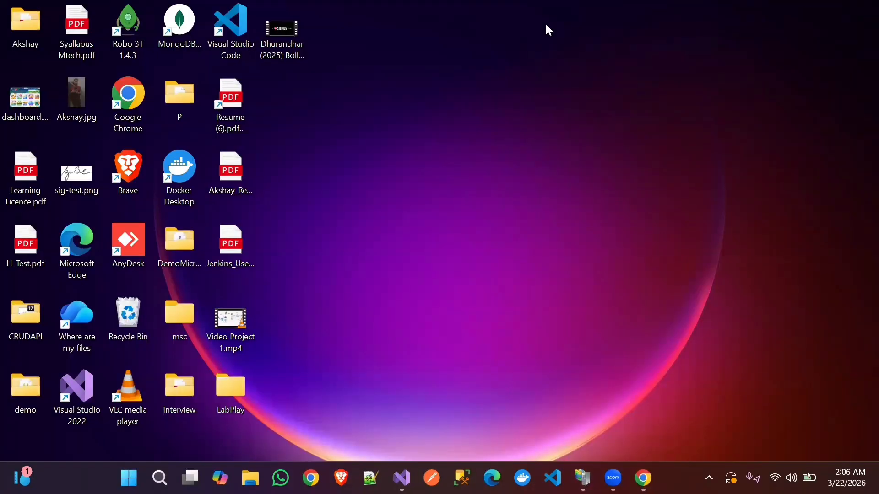
{"action": "key", "text": "super+s"}
{"action": "type", "text": "con"}
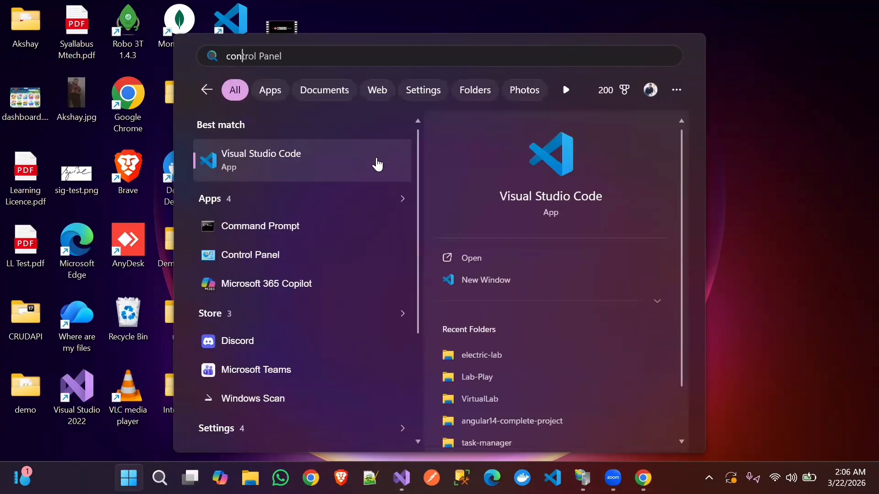
{"action": "type", "text": "t"}
{"action": "key", "text": "Return"}
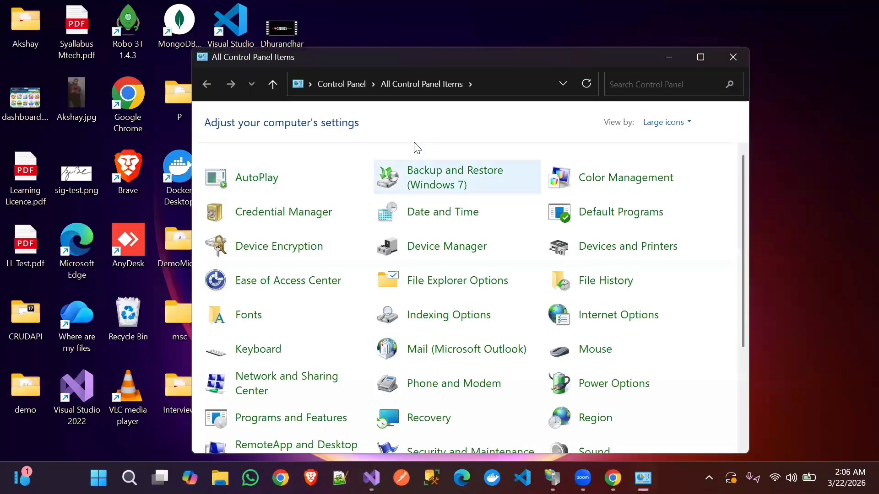
{"action": "left_click_drag", "start_coordinate": [490, 51], "coordinate": [452, 1]}
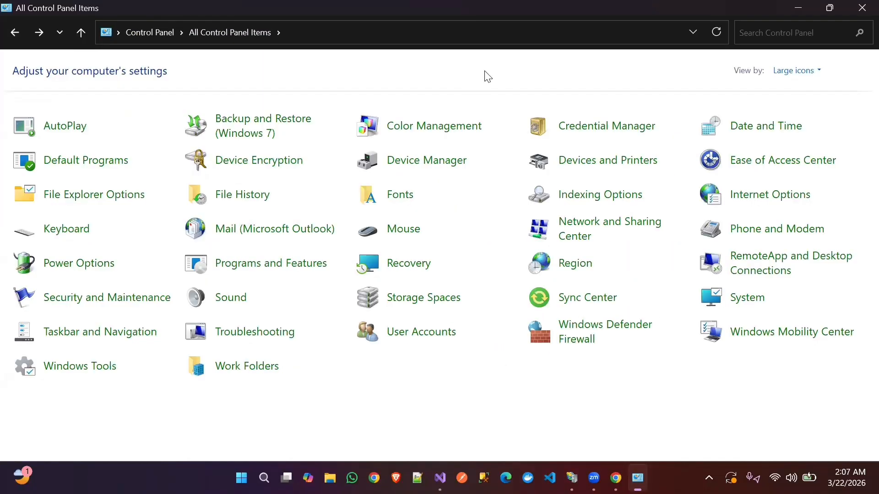
Examine the Web Management Tools and World Wide Web Services components of Internet Information Services in the Windows features list
{"action": "left_click", "coordinate": [281, 272]}
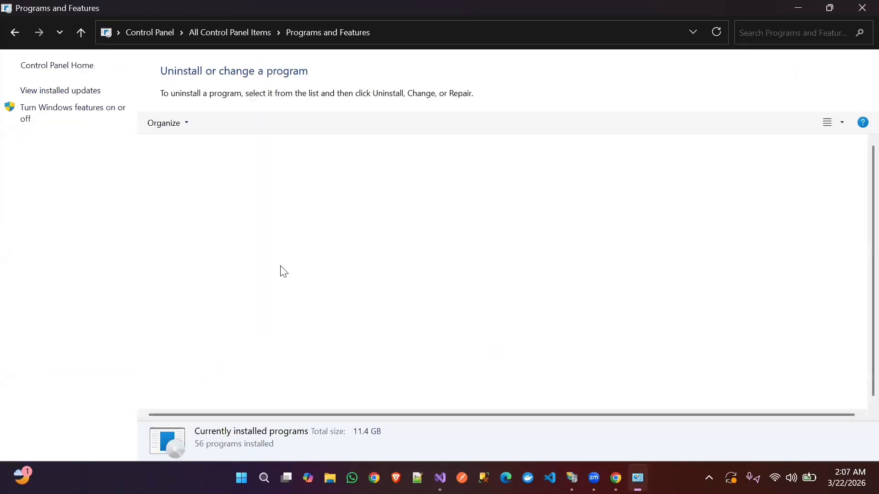
{"action": "left_click", "coordinate": [49, 118]}
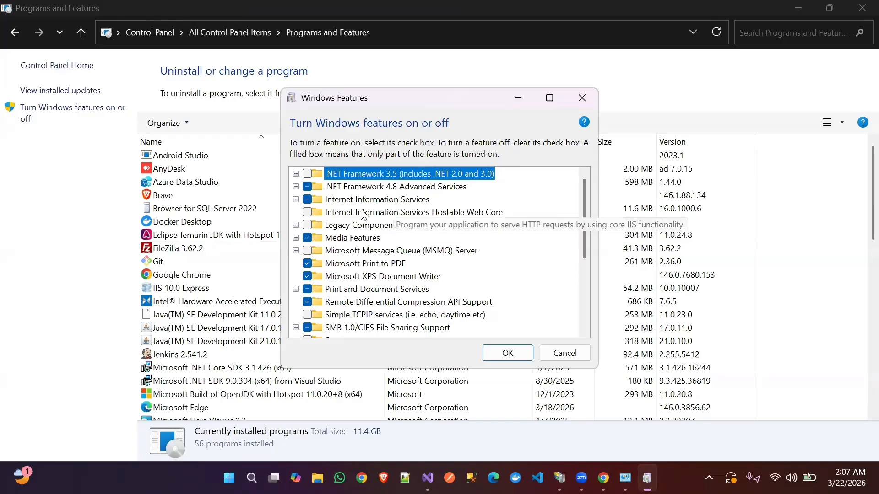
{"action": "left_click", "coordinate": [296, 200]}
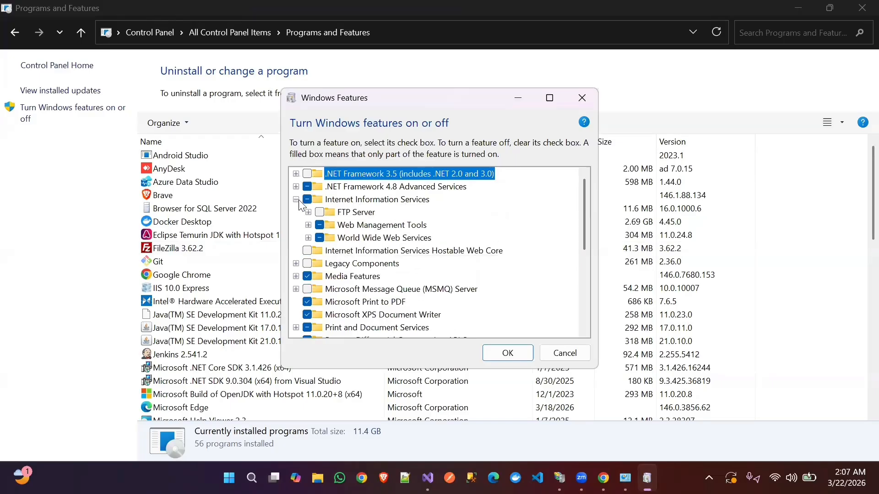
{"action": "left_click", "coordinate": [308, 225]}
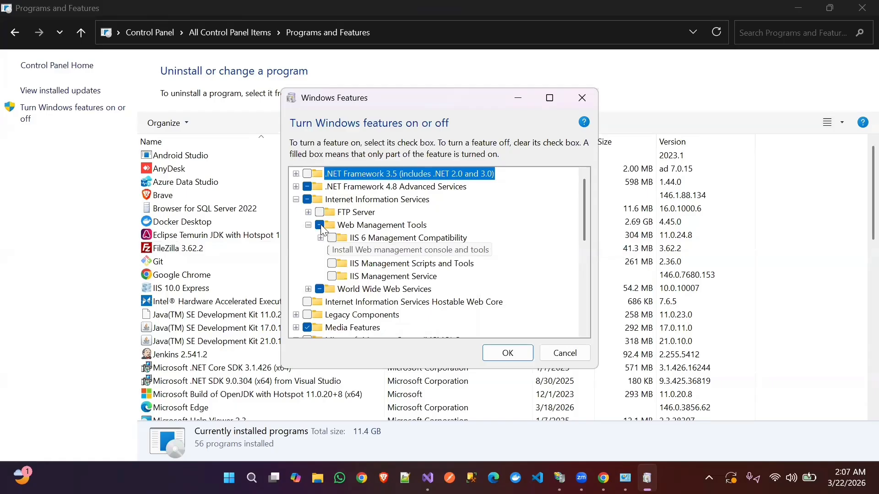
{"action": "left_click", "coordinate": [308, 288]}
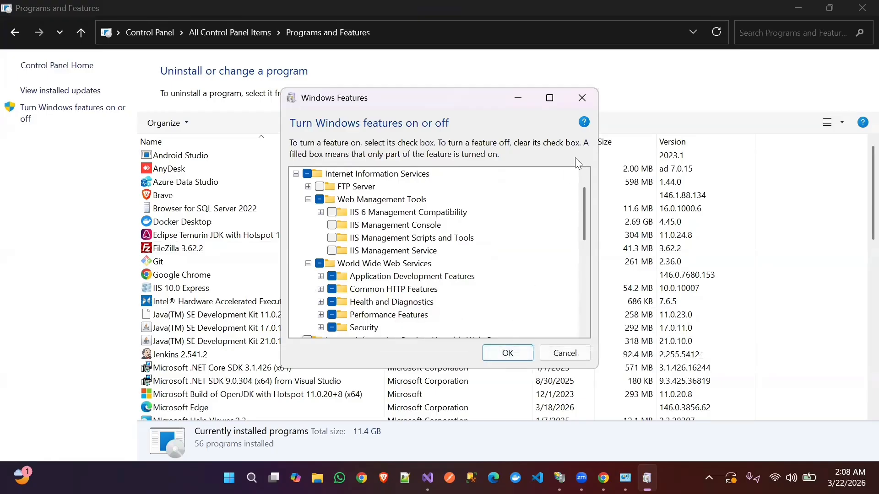
{"action": "left_click", "coordinate": [583, 98]}
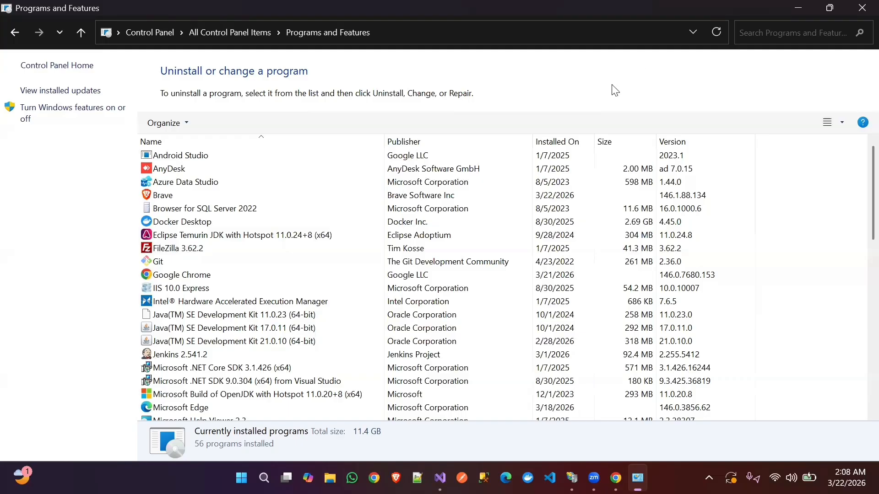
{"action": "left_click", "coordinate": [798, 7]}
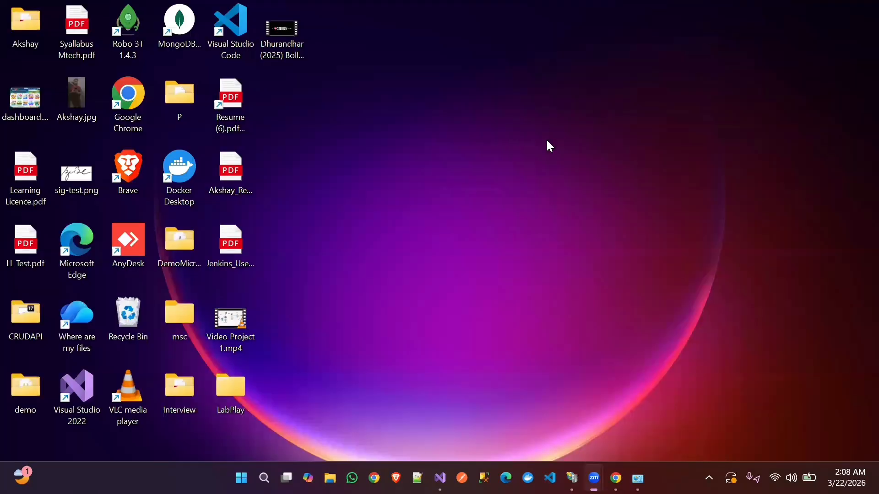
{"action": "left_click", "coordinate": [439, 478]}
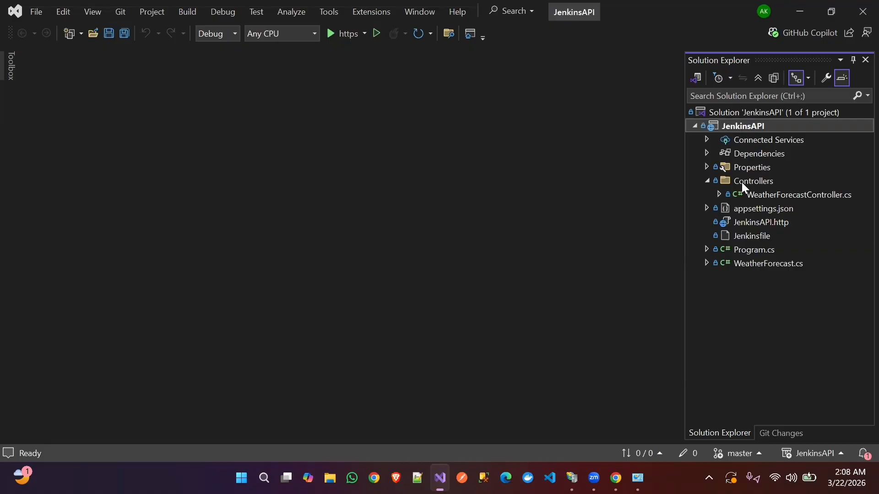
{"action": "right_click", "coordinate": [749, 125]}
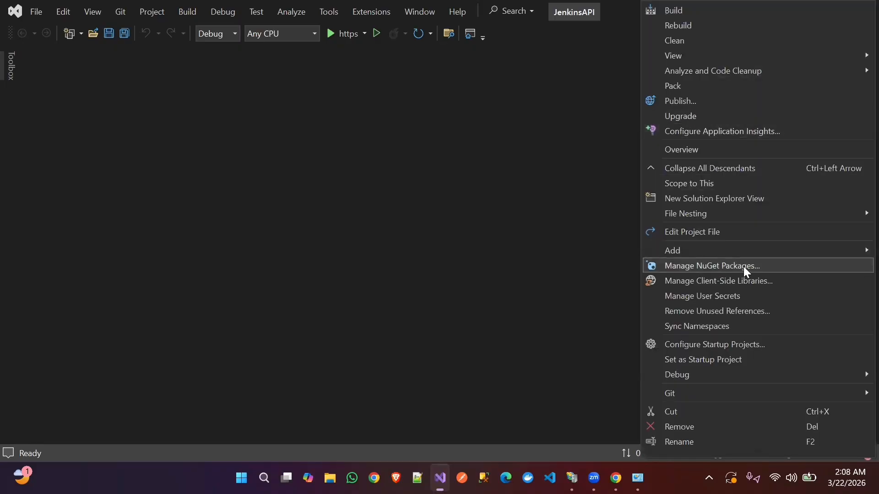
{"action": "scroll", "coordinate": [744, 269], "scroll_direction": "down", "scroll_amount": 3}
{"action": "scroll", "coordinate": [735, 266], "scroll_direction": "up", "scroll_amount": 4}
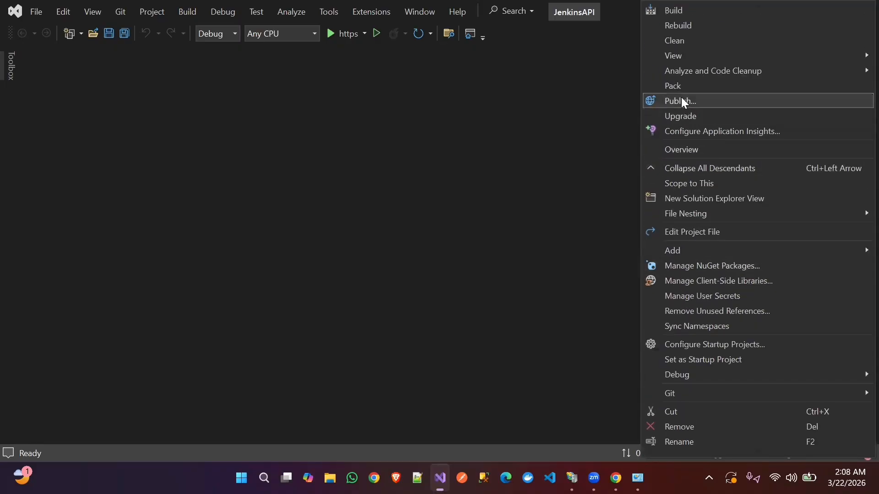
{"action": "left_click", "coordinate": [682, 102]}
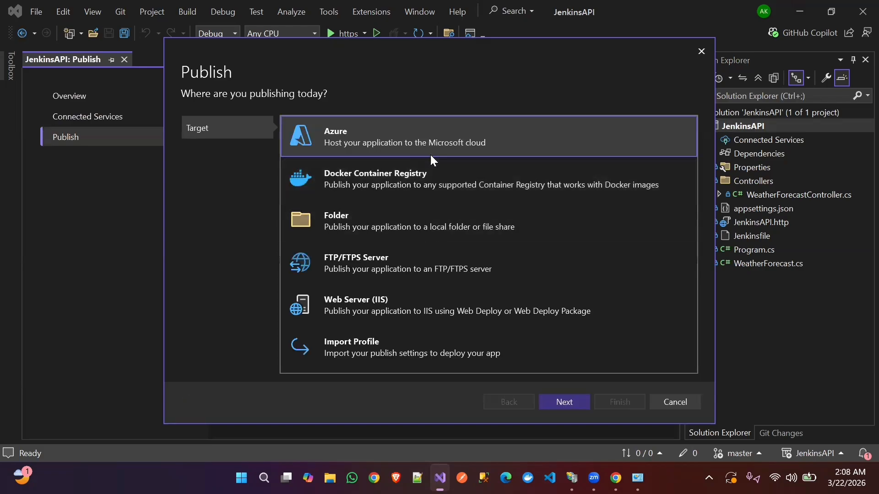
{"action": "left_click", "coordinate": [396, 225]}
{"action": "left_click", "coordinate": [560, 397]}
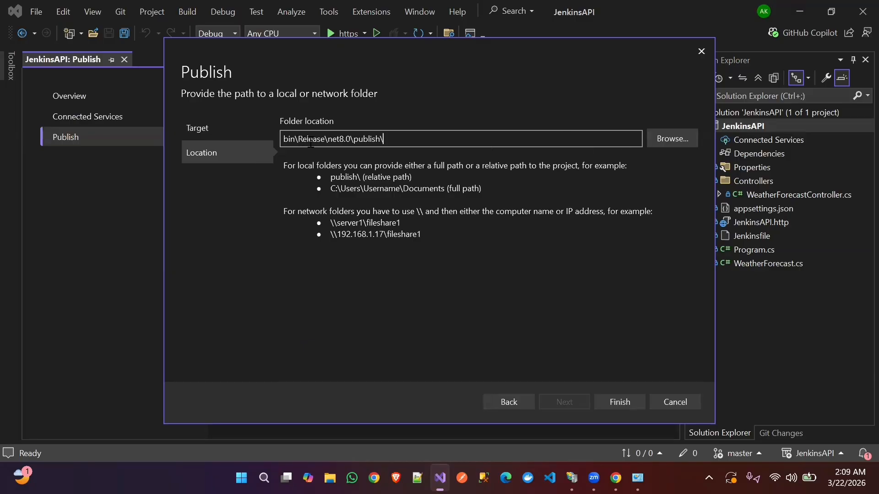
{"action": "left_click", "coordinate": [702, 51]}
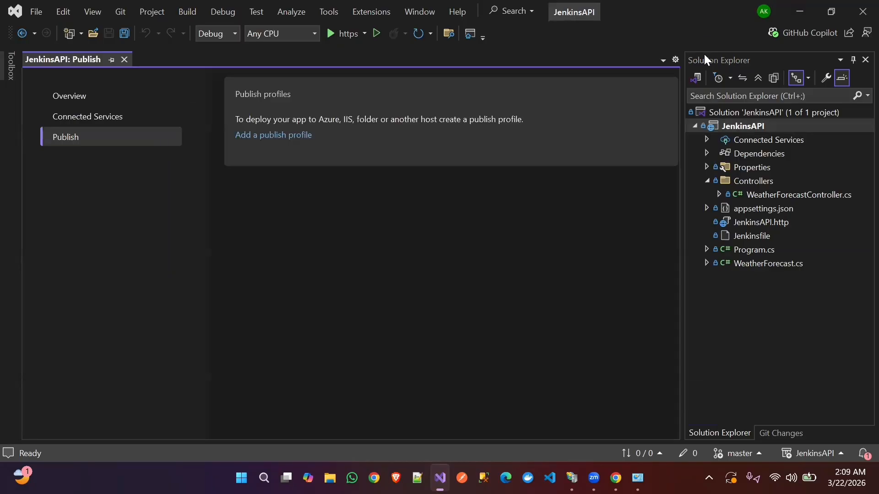
Create a new folder named "api publish" on the desktop
{"action": "left_click", "coordinate": [801, 10]}
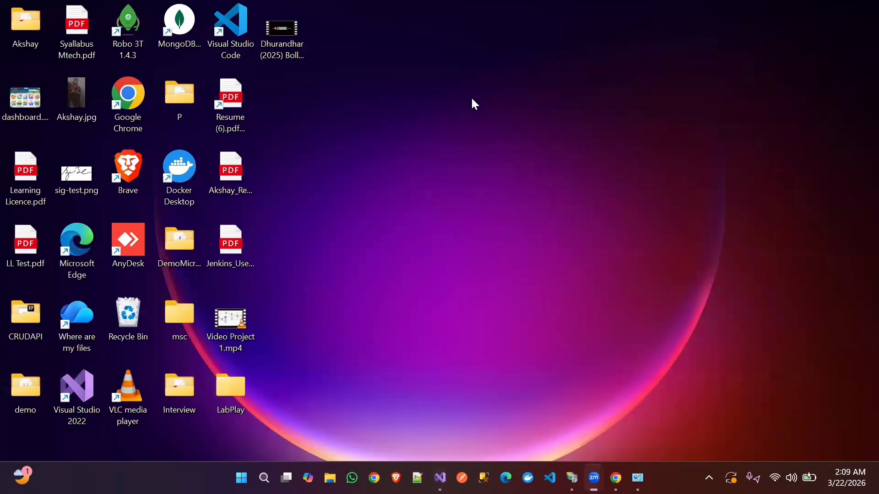
{"action": "right_click", "coordinate": [364, 122]}
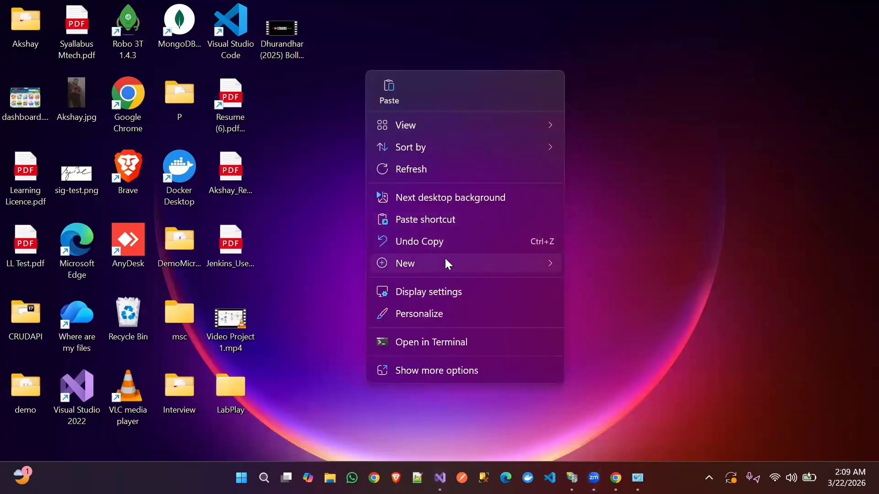
{"action": "mouse_move", "coordinate": [446, 260]}
{"action": "left_click", "coordinate": [596, 267]}
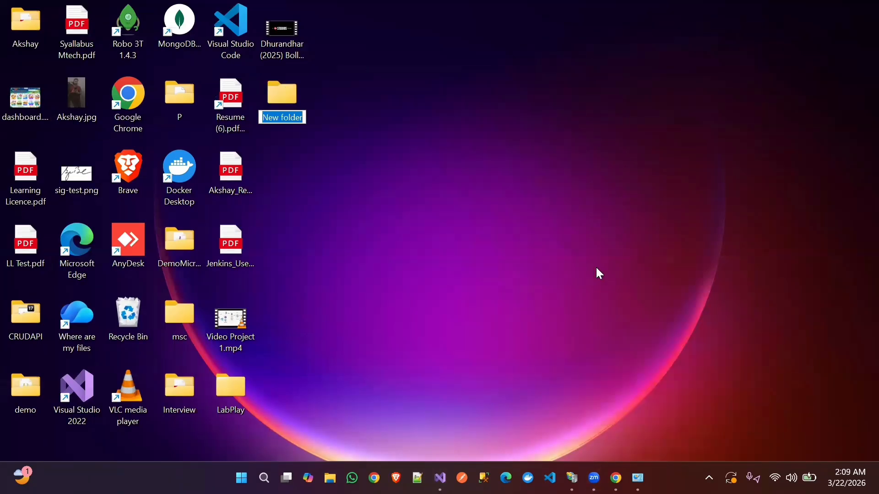
{"action": "type", "text": "api"}
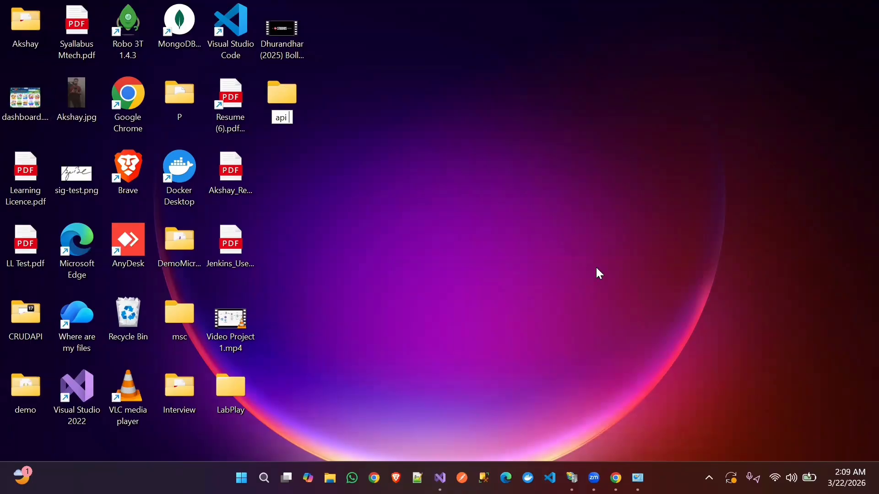
{"action": "type", "text": " publish"}
{"action": "key", "text": "Return"}
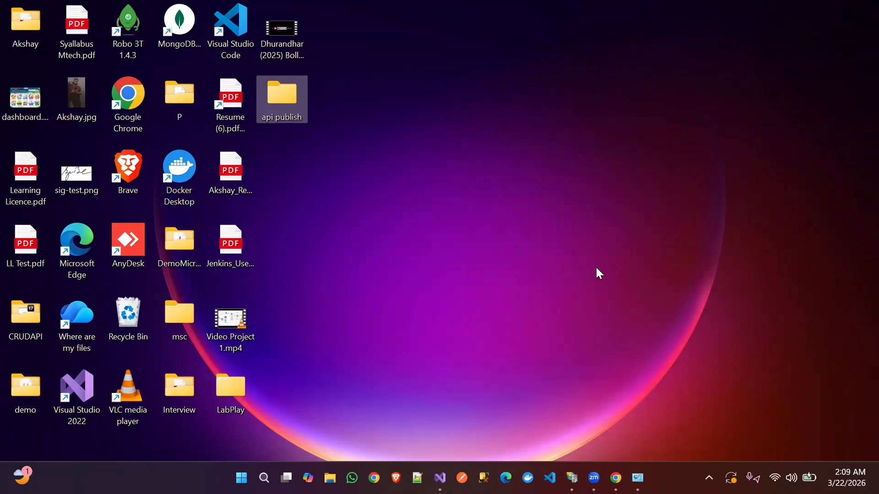
Switch back to Visual Studio and close the JenkinsAPI publish page
{"action": "left_click", "coordinate": [440, 478]}
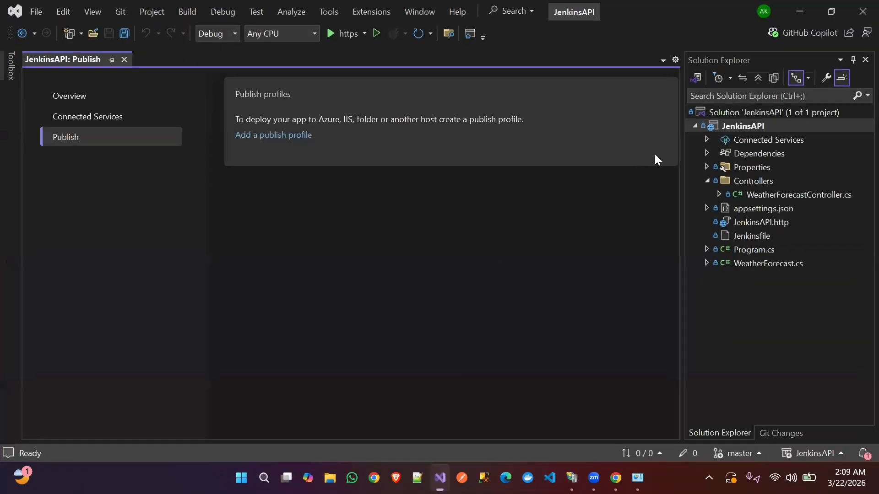
{"action": "right_click", "coordinate": [725, 129]}
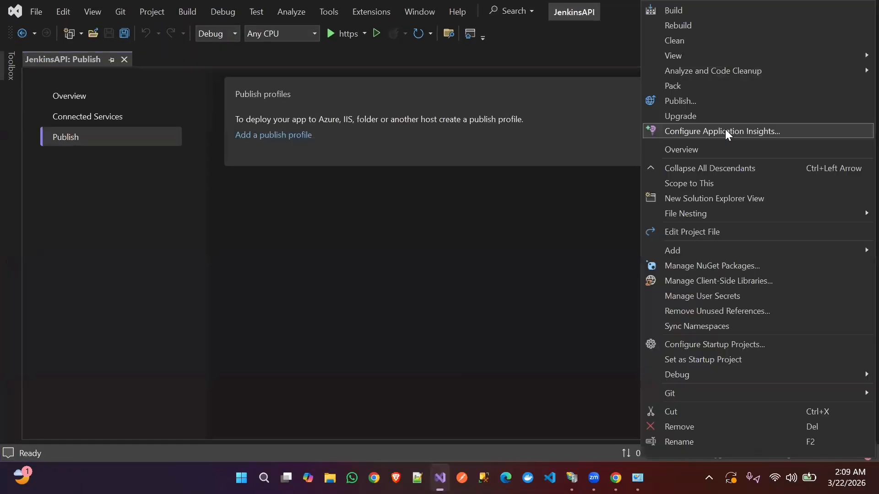
{"action": "left_click", "coordinate": [716, 102]}
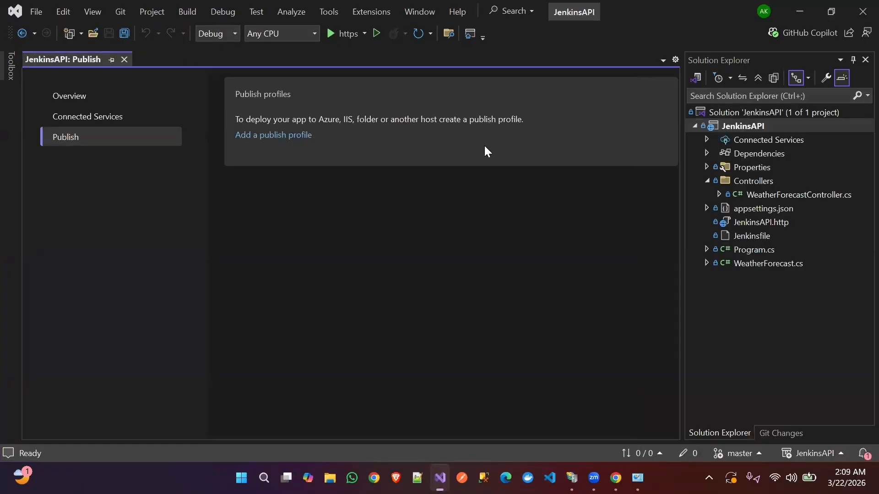
{"action": "left_click", "coordinate": [102, 115]}
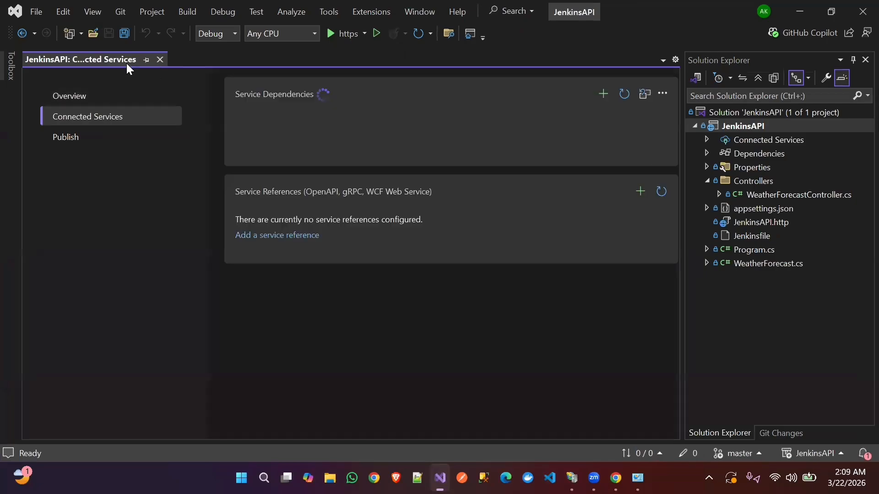
{"action": "left_click", "coordinate": [159, 60]}
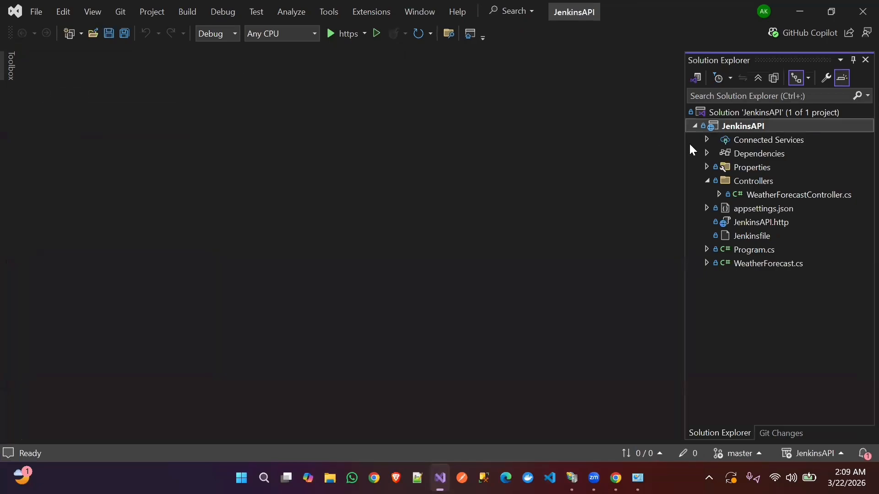
Start publishing the JenkinsAPI project with a local folder as the publish target
{"action": "right_click", "coordinate": [723, 126]}
{"action": "left_click", "coordinate": [701, 101]}
{"action": "left_click", "coordinate": [373, 228]}
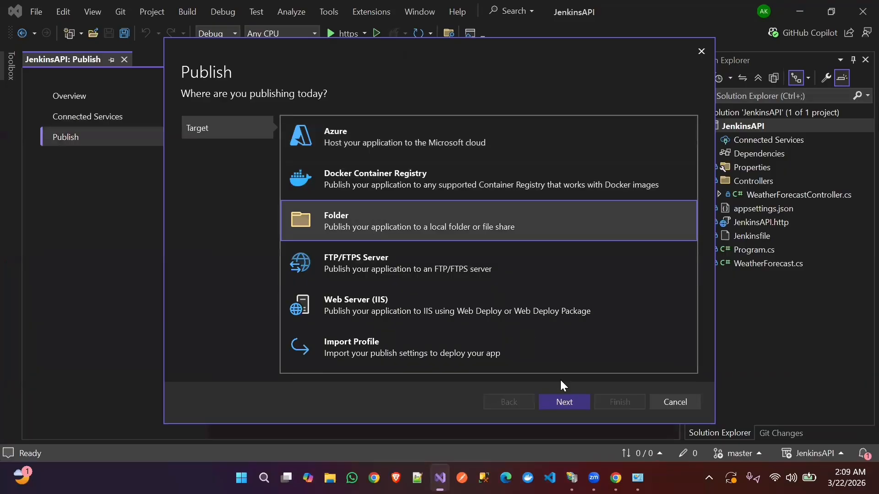
{"action": "left_click", "coordinate": [556, 399]}
Set the publish location to the "api publish" folder on the desktop and finish the publish profile
{"action": "left_click", "coordinate": [681, 140]}
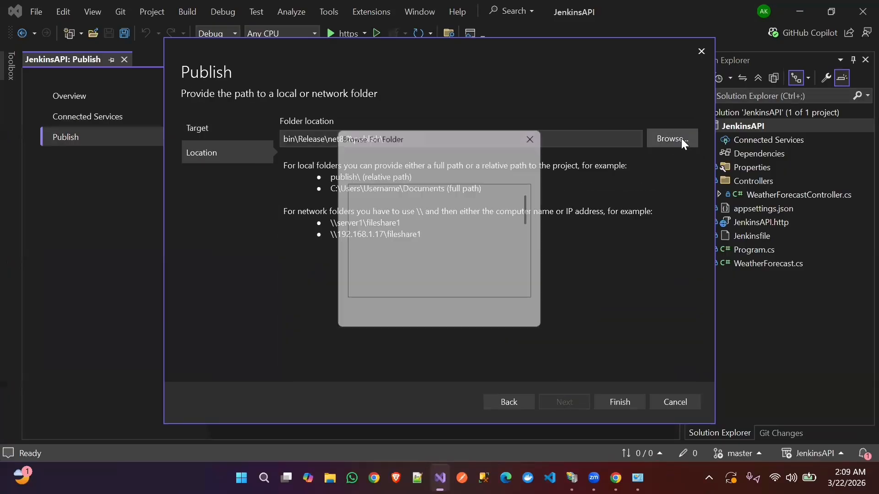
{"action": "scroll", "coordinate": [467, 236], "scroll_direction": "down", "scroll_amount": 3}
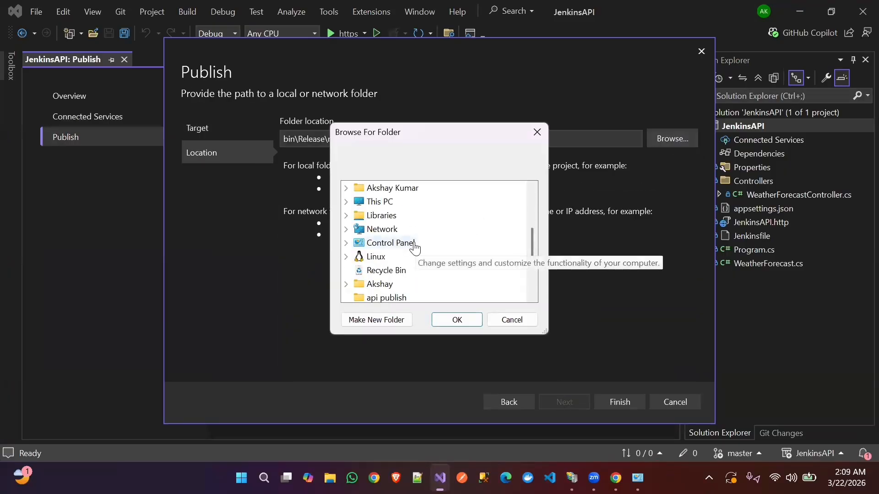
{"action": "scroll", "coordinate": [416, 247], "scroll_direction": "down", "scroll_amount": 1}
{"action": "scroll", "coordinate": [417, 247], "scroll_direction": "down", "scroll_amount": 2}
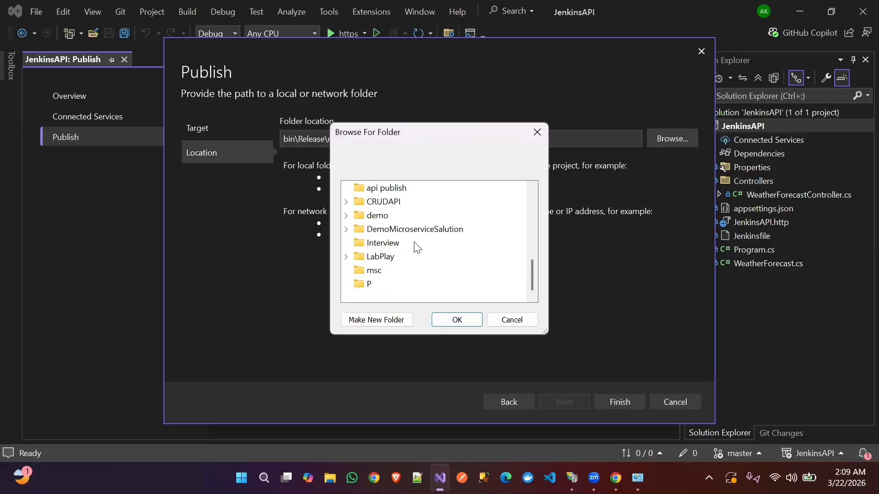
{"action": "scroll", "coordinate": [417, 248], "scroll_direction": "up", "scroll_amount": 6}
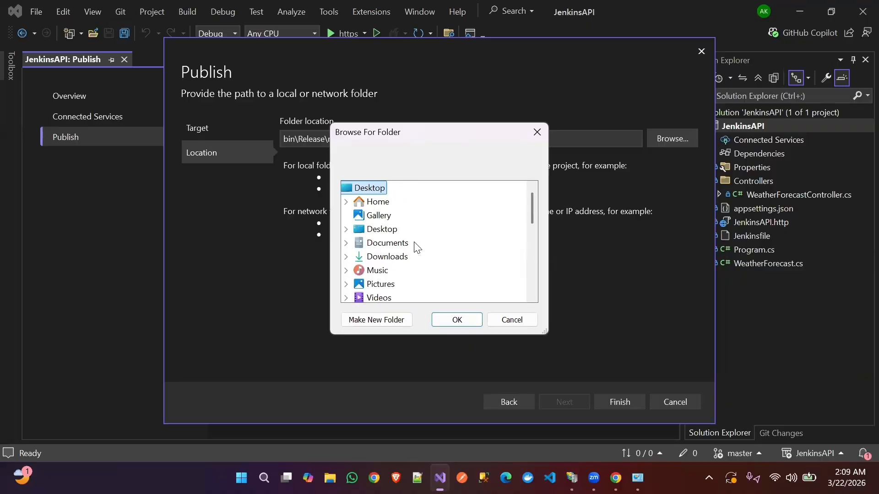
{"action": "double_click", "coordinate": [384, 230]}
{"action": "scroll", "coordinate": [393, 234], "scroll_direction": "down", "scroll_amount": 1}
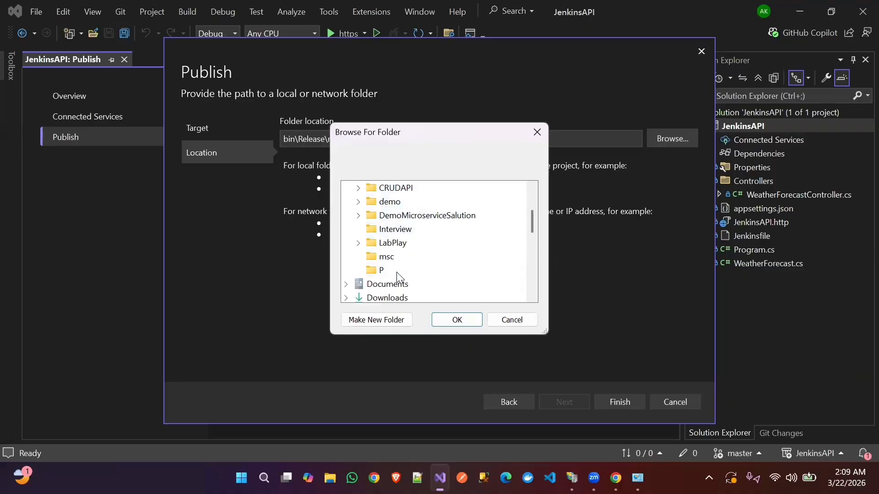
{"action": "scroll", "coordinate": [394, 236], "scroll_direction": "up", "scroll_amount": 2}
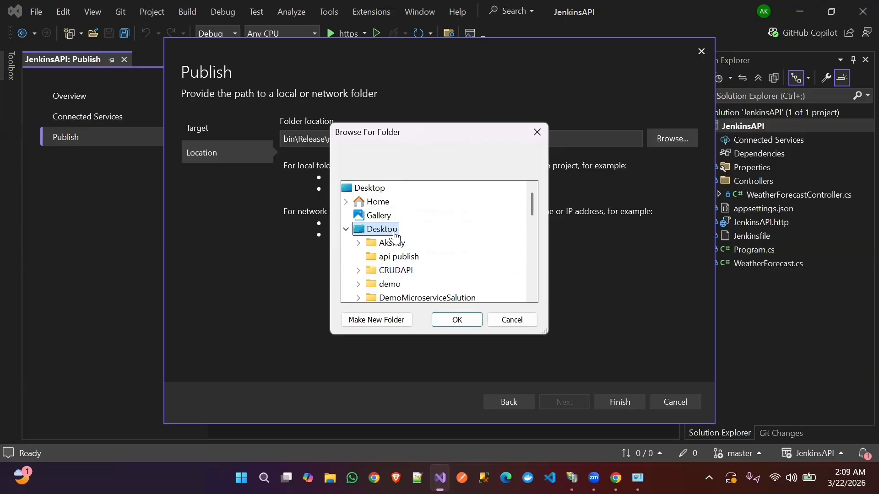
{"action": "right_click", "coordinate": [394, 252]}
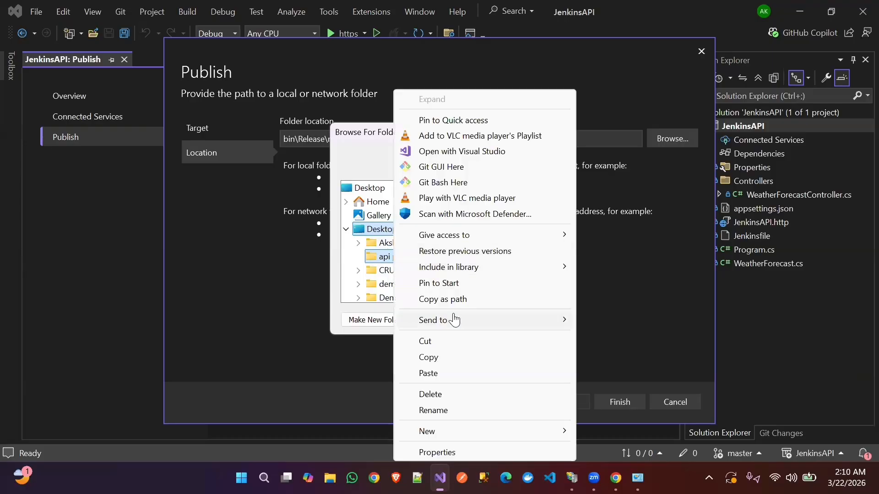
{"action": "left_click", "coordinate": [381, 259]}
{"action": "left_click", "coordinate": [457, 320]}
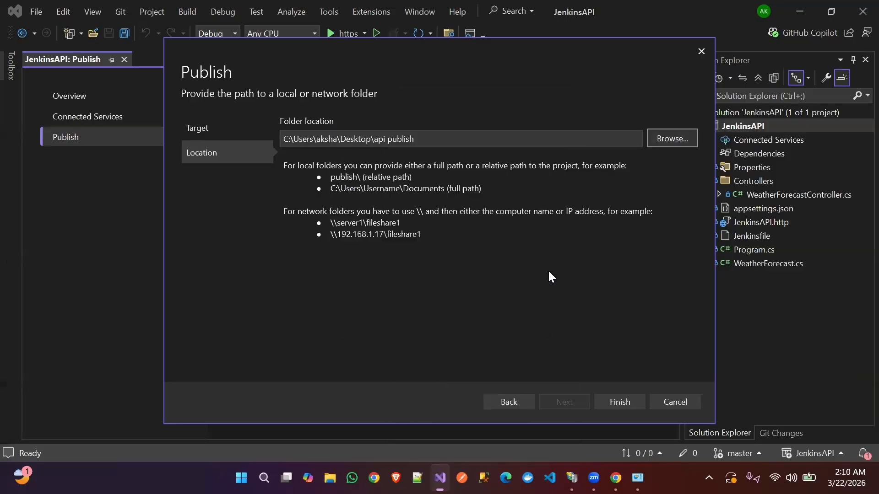
{"action": "left_click", "coordinate": [615, 402]}
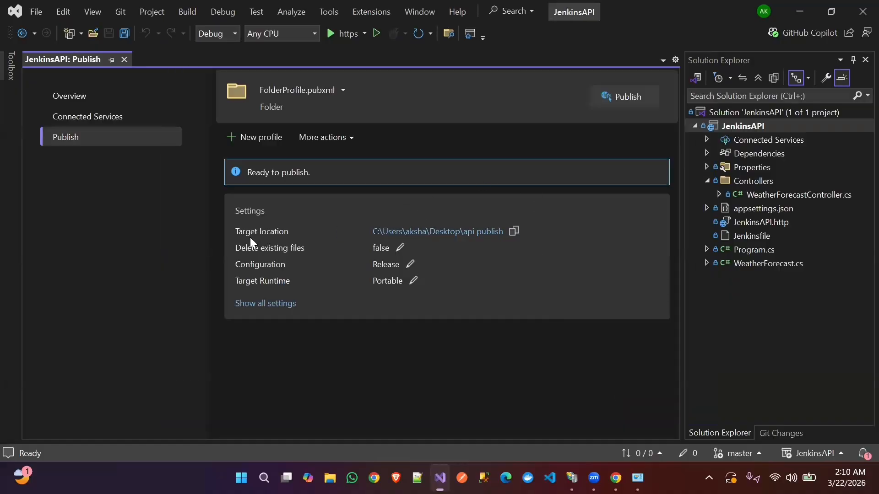
Publish JenkinsAPI with the folder profile, then minimize Visual Studio and open the "api publish" folder on the desktop
{"action": "left_click", "coordinate": [618, 98]}
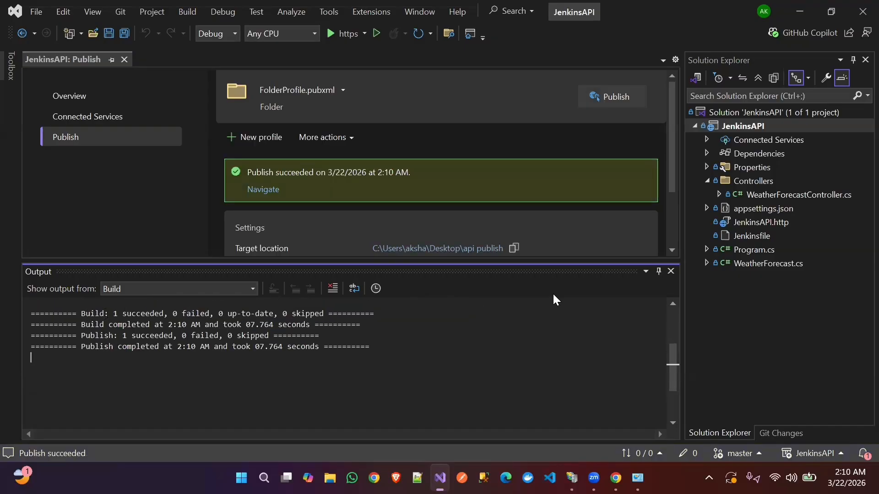
{"action": "left_click", "coordinate": [794, 4]}
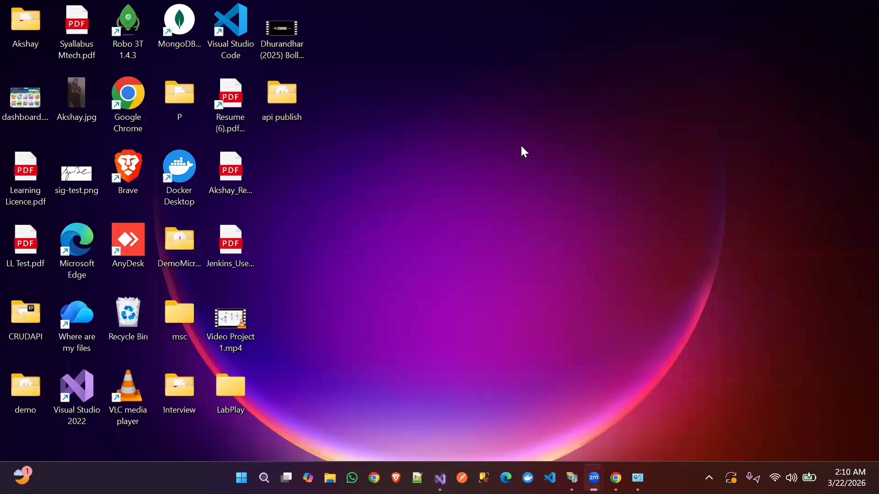
{"action": "double_click", "coordinate": [296, 114]}
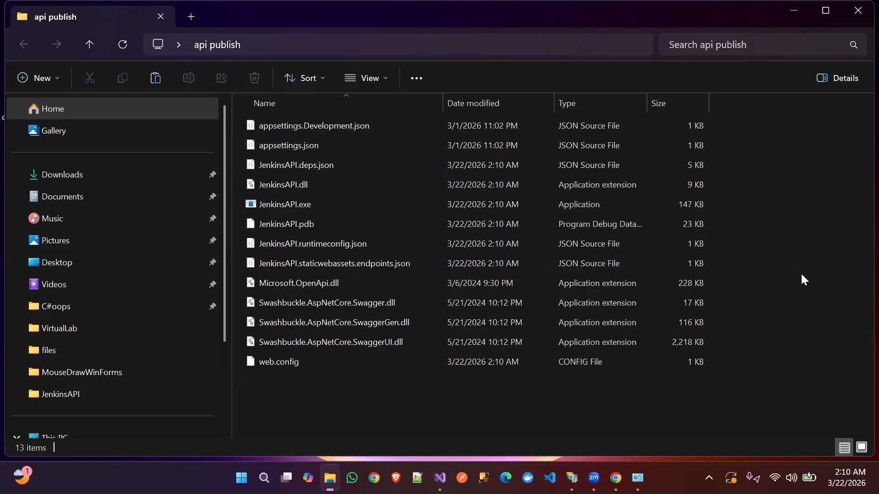
Browse to the C:\inetpub\wwwroot folder in File Explorer
{"action": "left_click", "coordinate": [91, 42]}
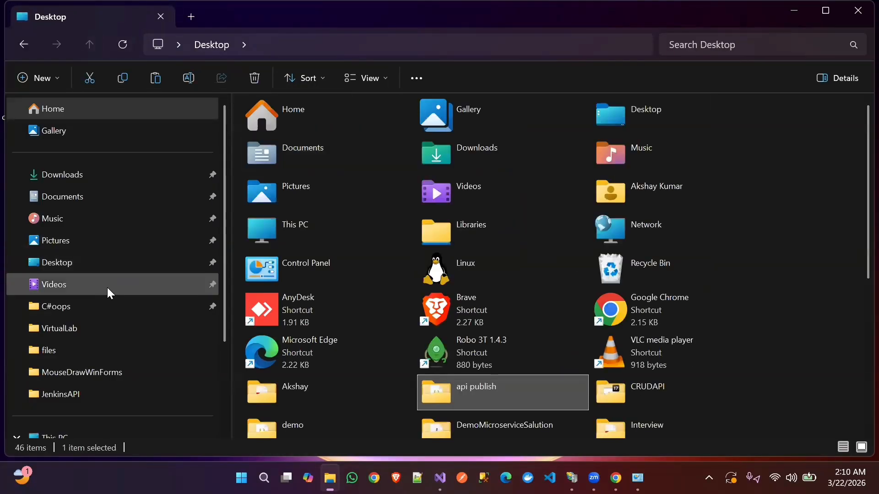
{"action": "scroll", "coordinate": [107, 287], "scroll_direction": "down", "scroll_amount": 3}
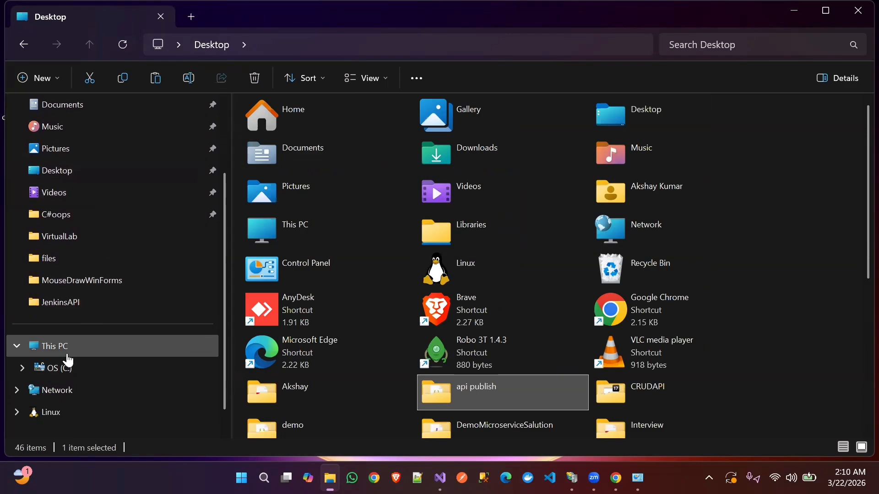
{"action": "left_click", "coordinate": [69, 359]}
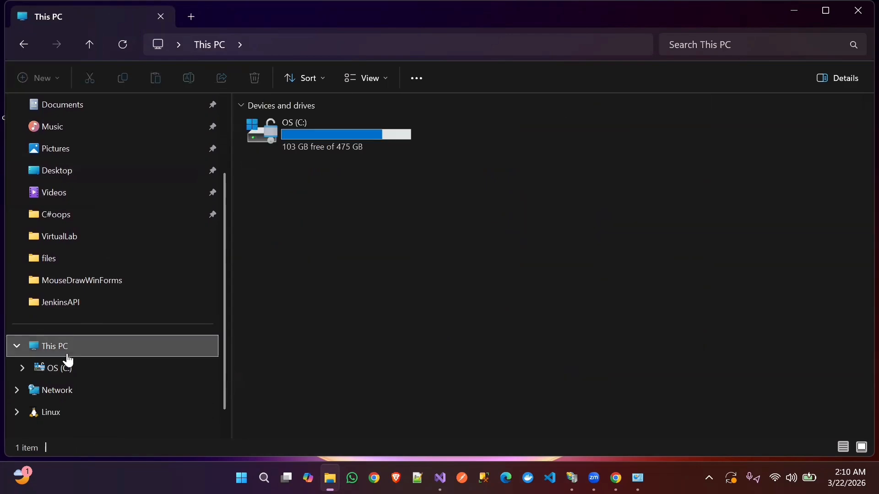
{"action": "double_click", "coordinate": [335, 139]}
{"action": "scroll", "coordinate": [386, 145], "scroll_direction": "down", "scroll_amount": 2}
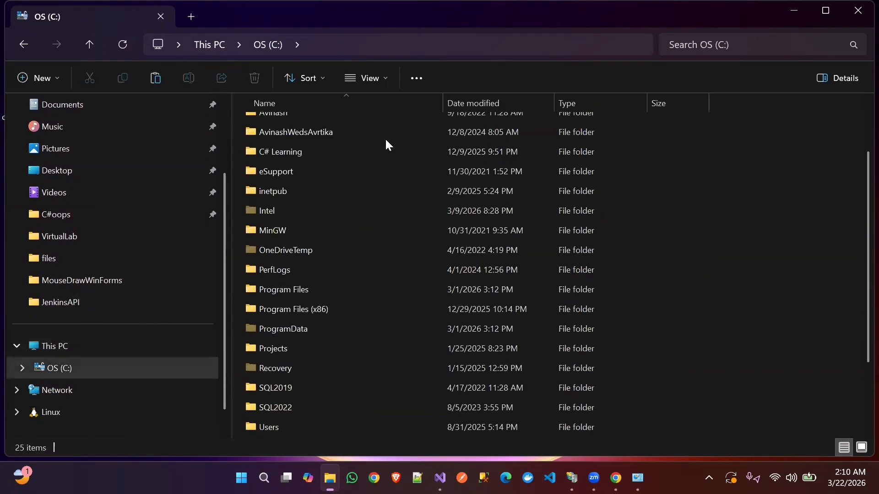
{"action": "double_click", "coordinate": [325, 189]}
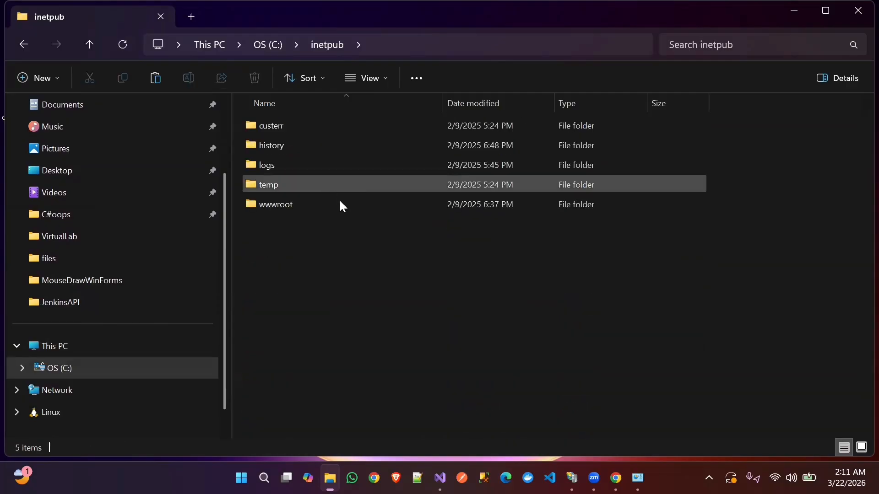
{"action": "left_click", "coordinate": [324, 206]}
{"action": "double_click", "coordinate": [324, 206]}
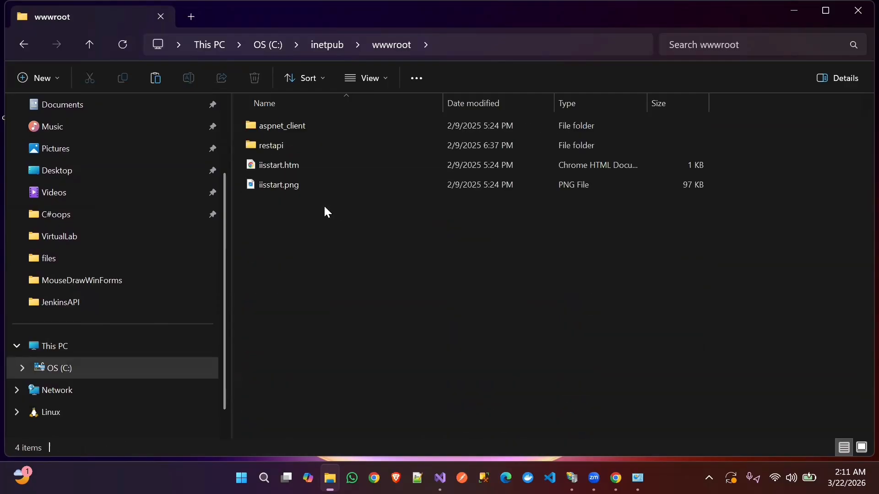
Create a new folder named "JenkinsAPI" in wwwroot, granting the required administrator permission
{"action": "right_click", "coordinate": [287, 215]}
{"action": "mouse_move", "coordinate": [342, 238]}
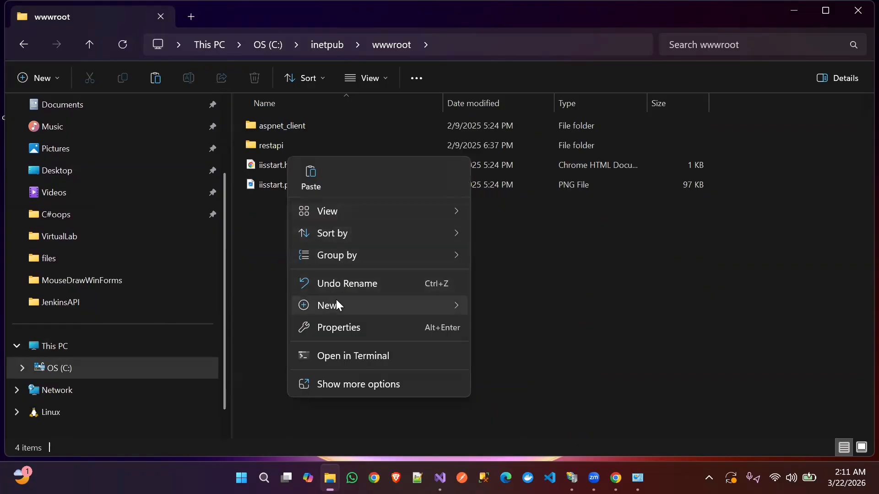
{"action": "mouse_move", "coordinate": [391, 303]}
{"action": "left_click", "coordinate": [485, 308]}
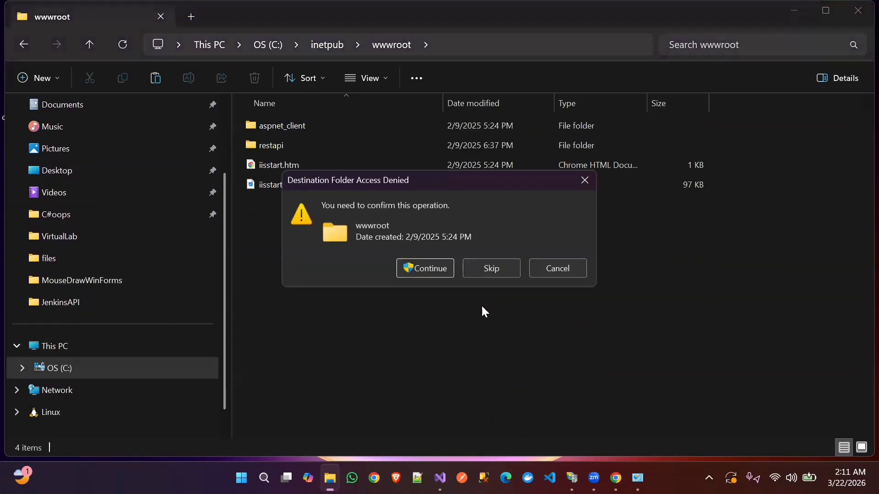
{"action": "left_click", "coordinate": [425, 269]}
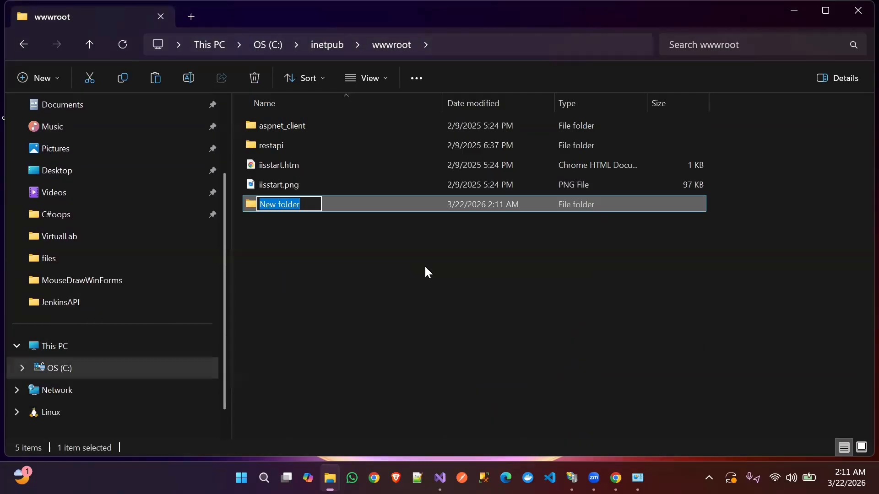
{"action": "type", "text": "Je"}
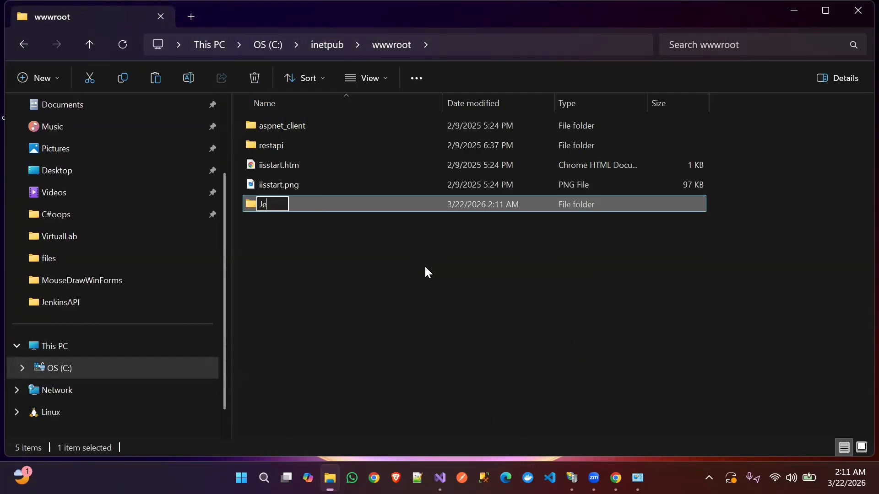
{"action": "type", "text": "nkinsAp"}
{"action": "key", "text": "BackSpace"}
{"action": "type", "text": "PI"}
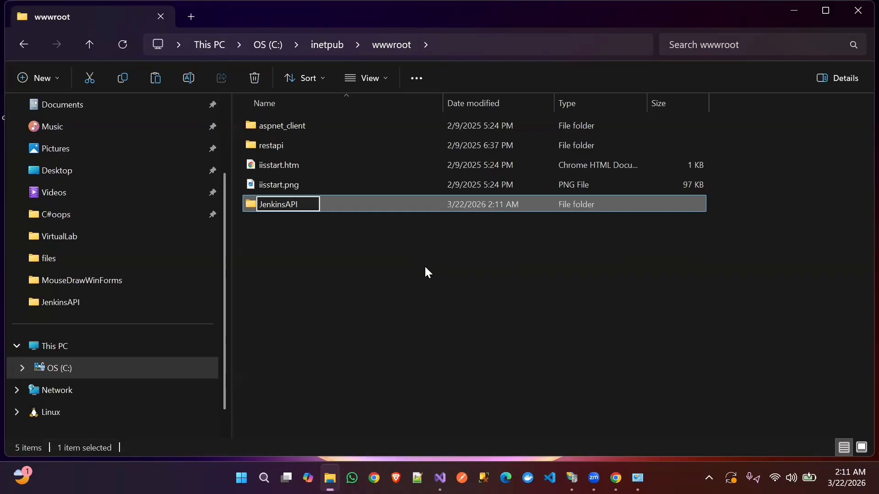
{"action": "left_click", "coordinate": [391, 271]}
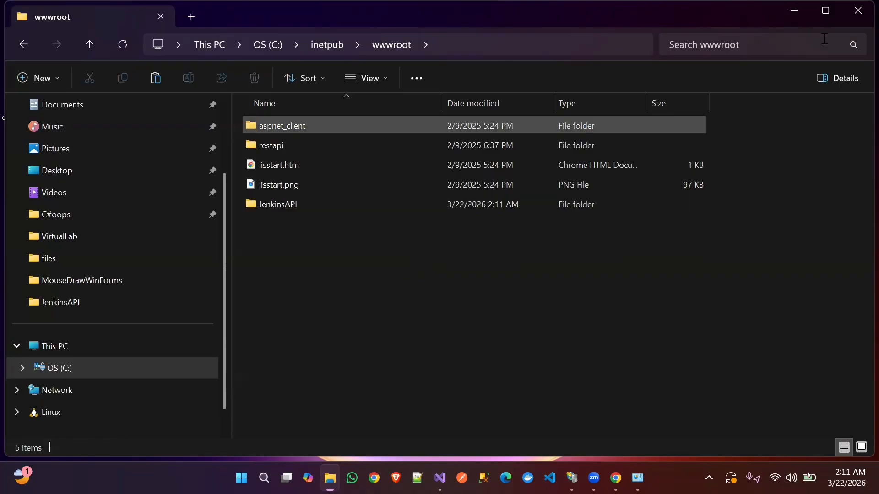
Minimize the wwwroot window and copy all the published files in the desktop's "api publish" folder
{"action": "left_click", "coordinate": [795, 10]}
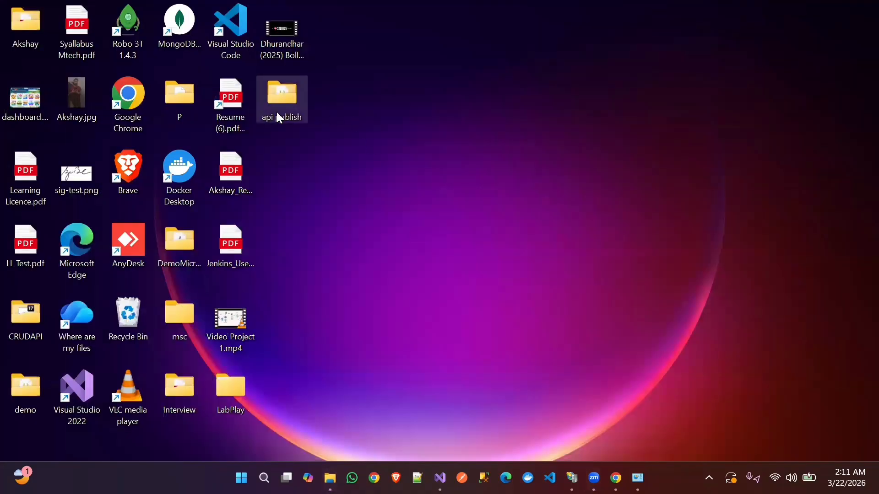
{"action": "double_click", "coordinate": [278, 114]}
{"action": "key", "text": "ctrl+a"}
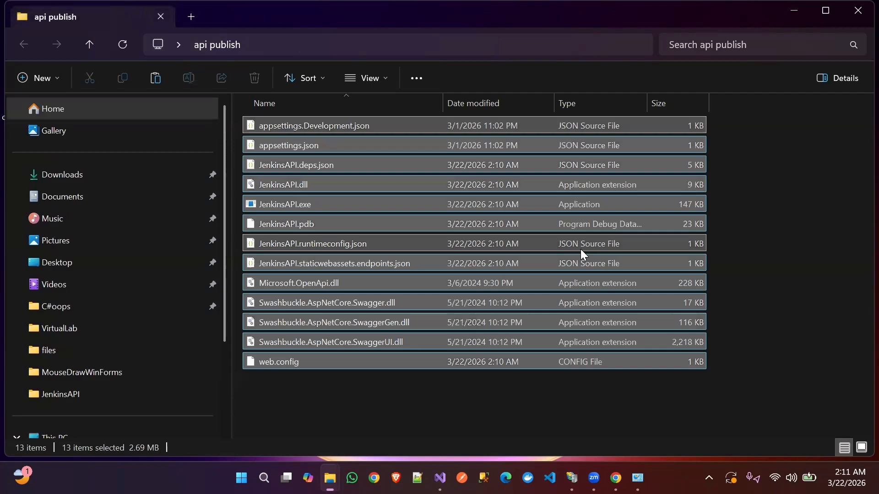
Paste the published files into wwwroot's JenkinsAPI folder, granting administrator permission for all current items
{"action": "mouse_move", "coordinate": [330, 478]}
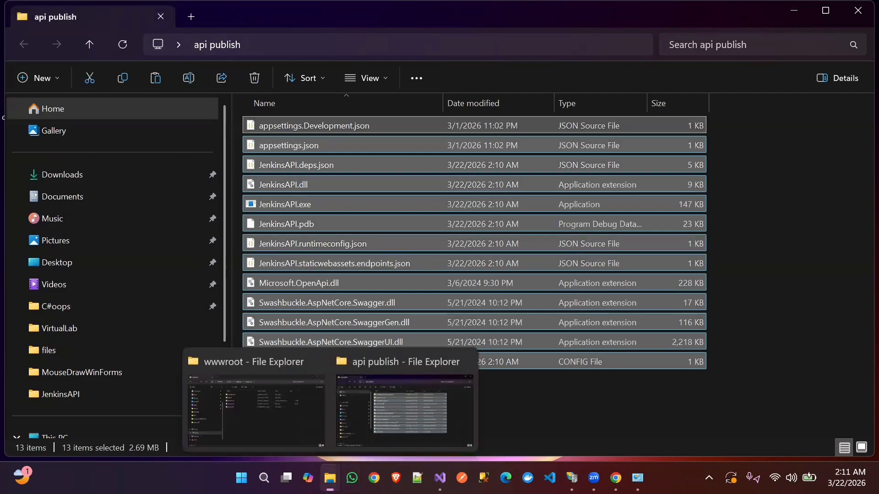
{"action": "left_click", "coordinate": [270, 409]}
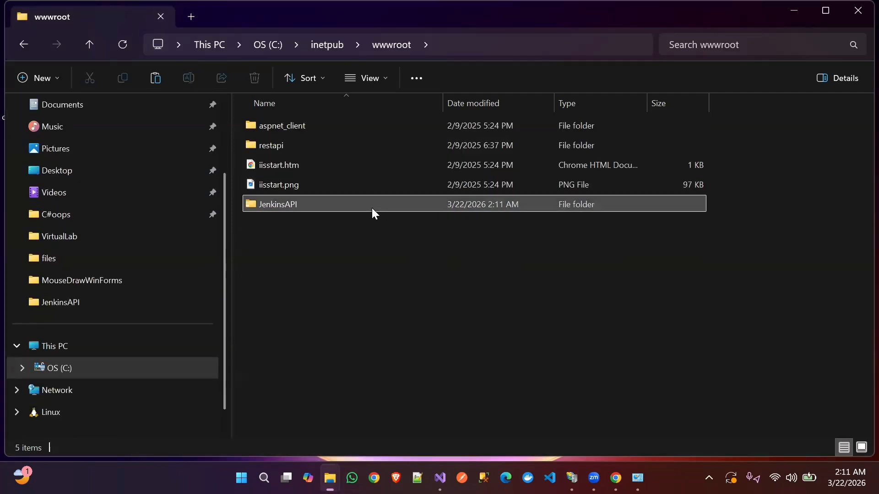
{"action": "double_click", "coordinate": [374, 214]}
{"action": "key", "text": "ctrl+v"}
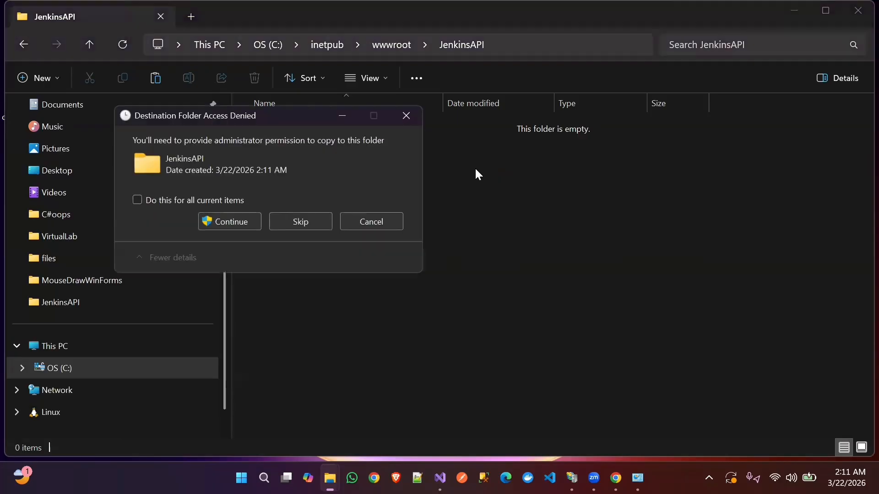
{"action": "left_click", "coordinate": [180, 198]}
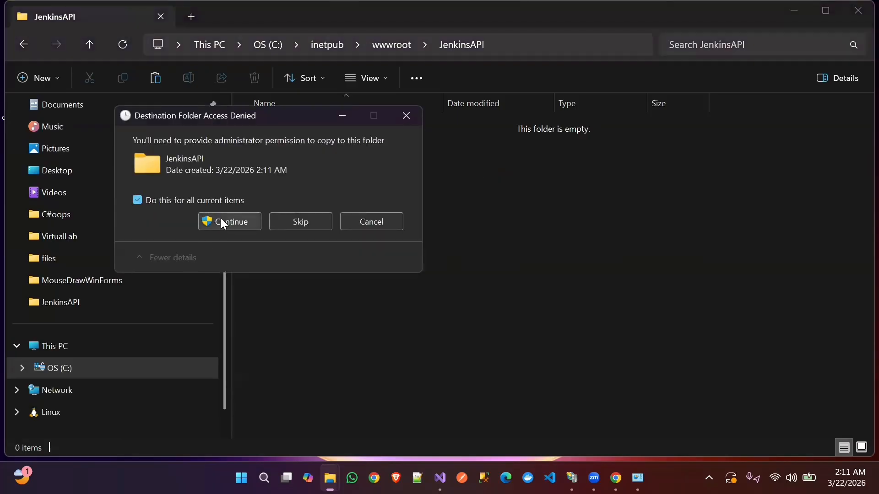
{"action": "left_click", "coordinate": [221, 221]}
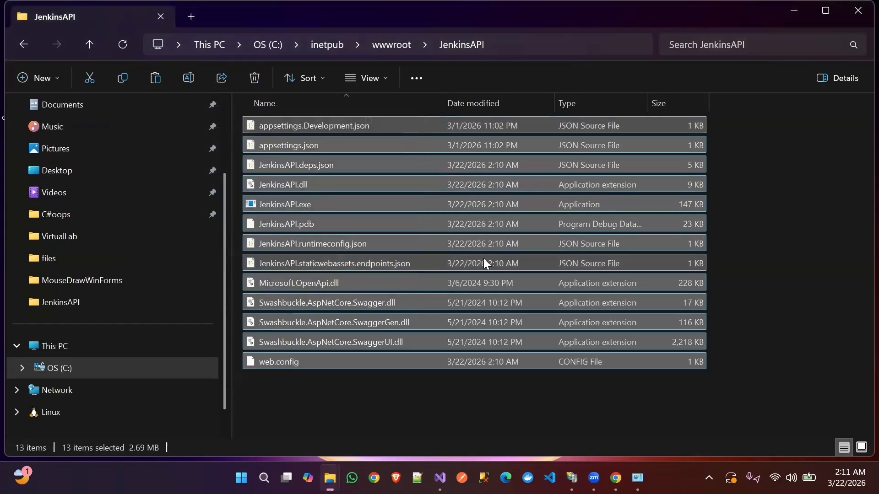
{"action": "left_click", "coordinate": [766, 246]}
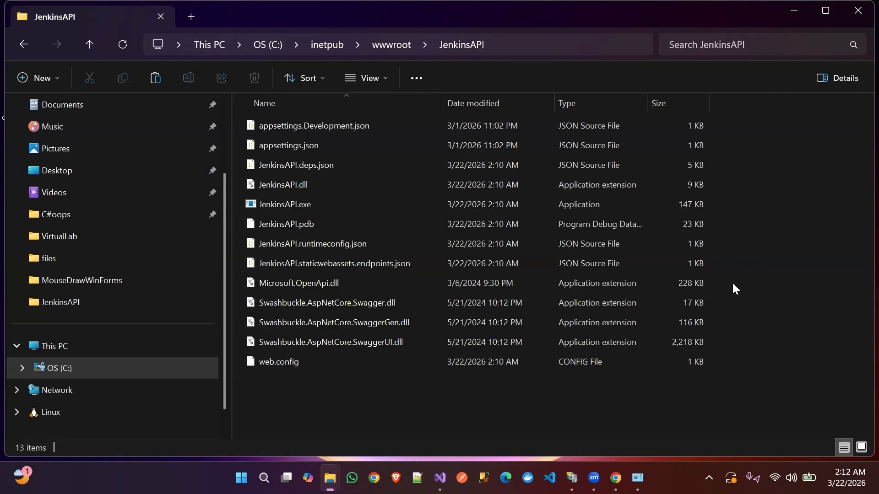
Return to the wwwroot folder and switch to IIS Manager
{"action": "left_click", "coordinate": [393, 44]}
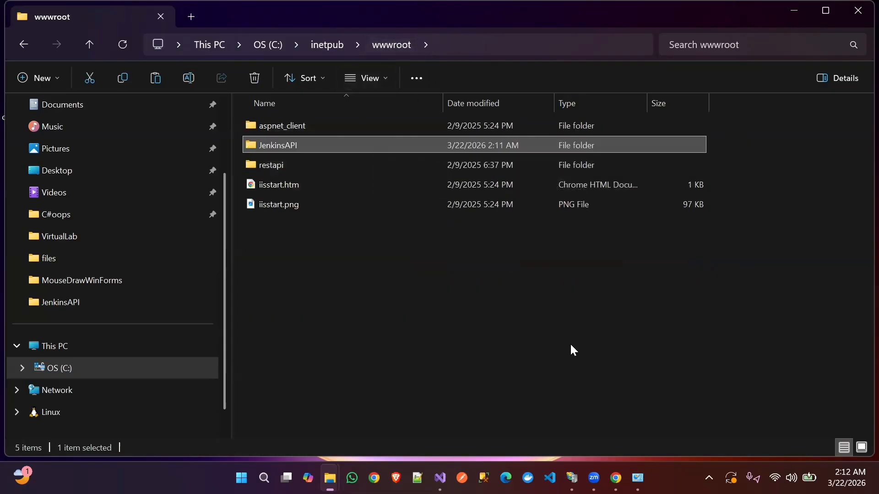
{"action": "key", "text": "alt+Tab"}
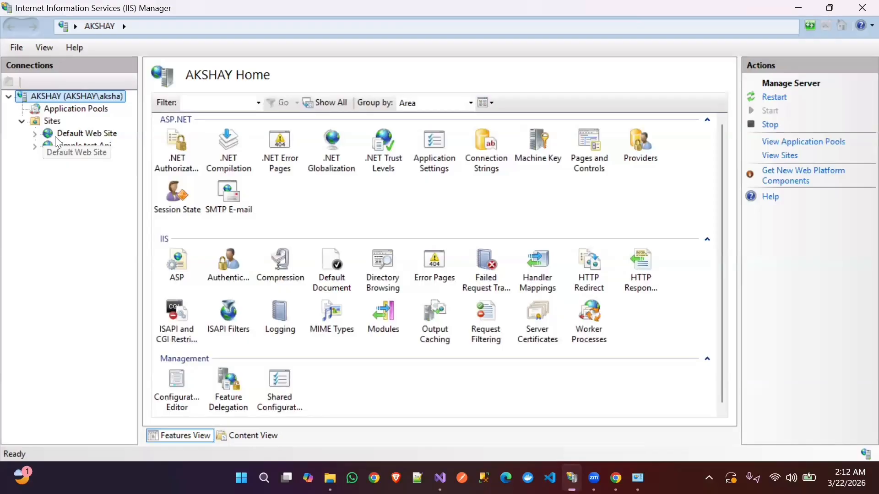
Start adding a new website under Sites and name it "JenkisWebAPI"
{"action": "left_click", "coordinate": [35, 134]}
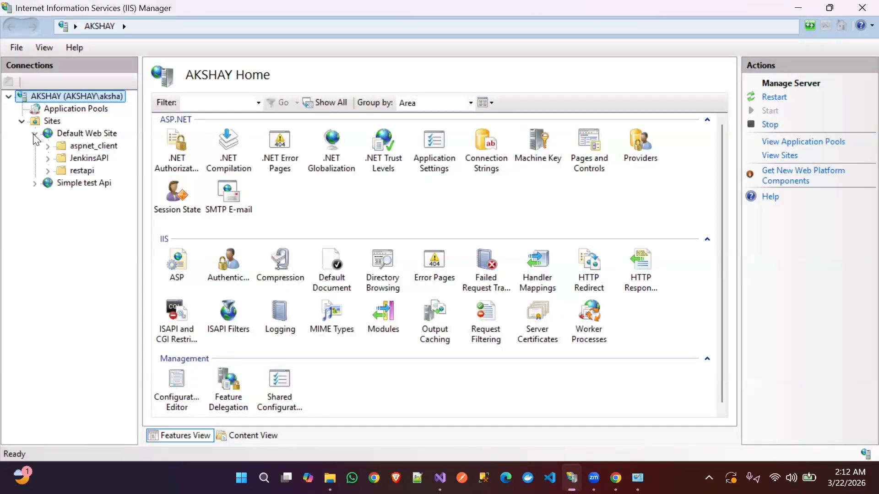
{"action": "left_click", "coordinate": [35, 133]}
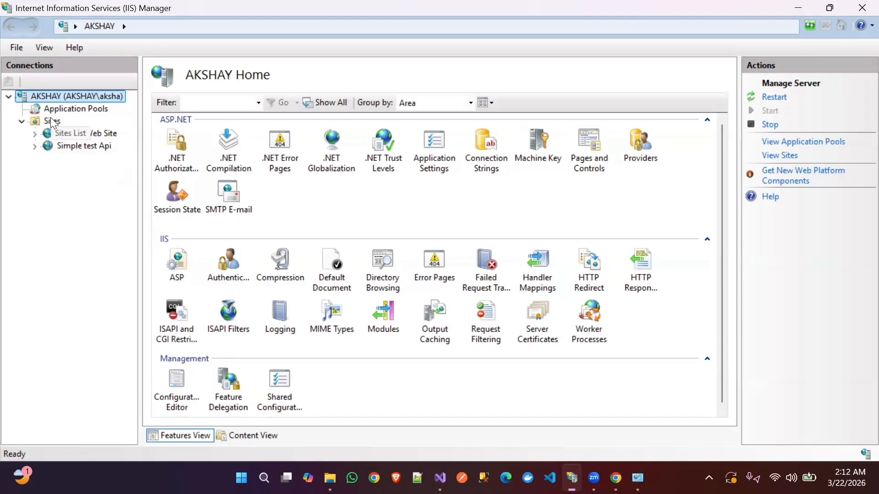
{"action": "left_click", "coordinate": [52, 121]}
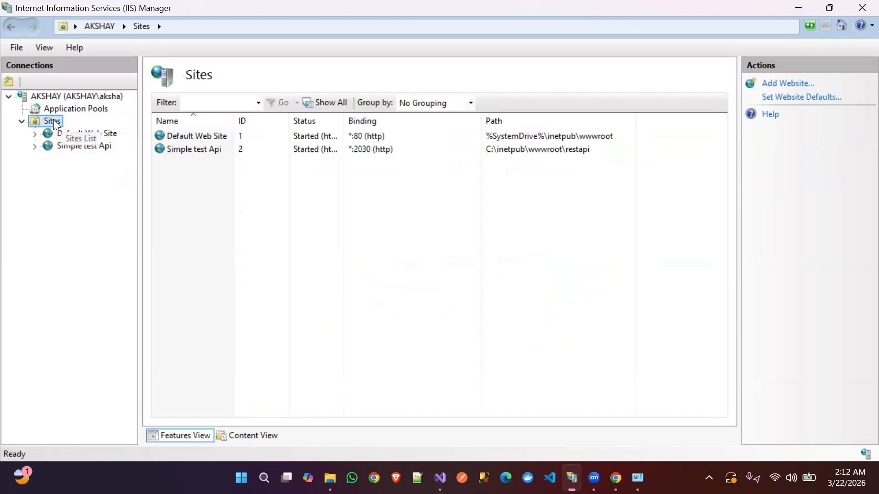
{"action": "left_click", "coordinate": [57, 108]}
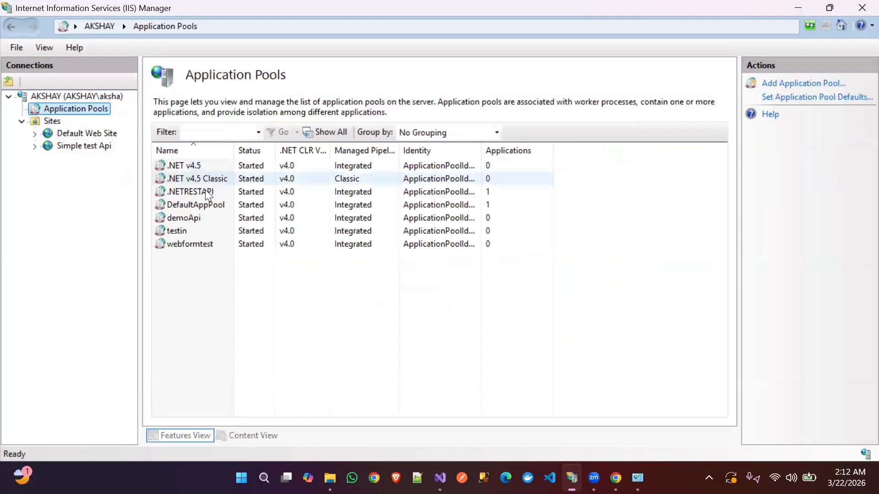
{"action": "left_click", "coordinate": [53, 122]}
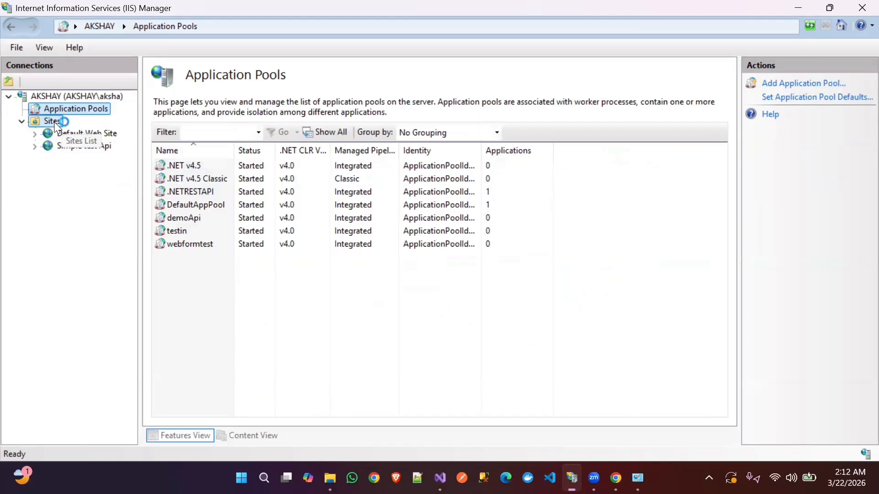
{"action": "right_click", "coordinate": [54, 122]}
{"action": "left_click", "coordinate": [80, 129]}
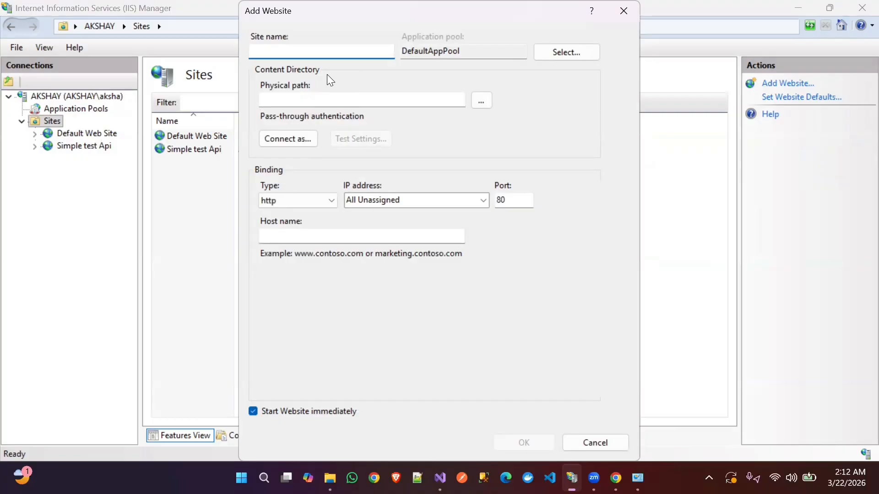
{"action": "type", "text": "Jenki"}
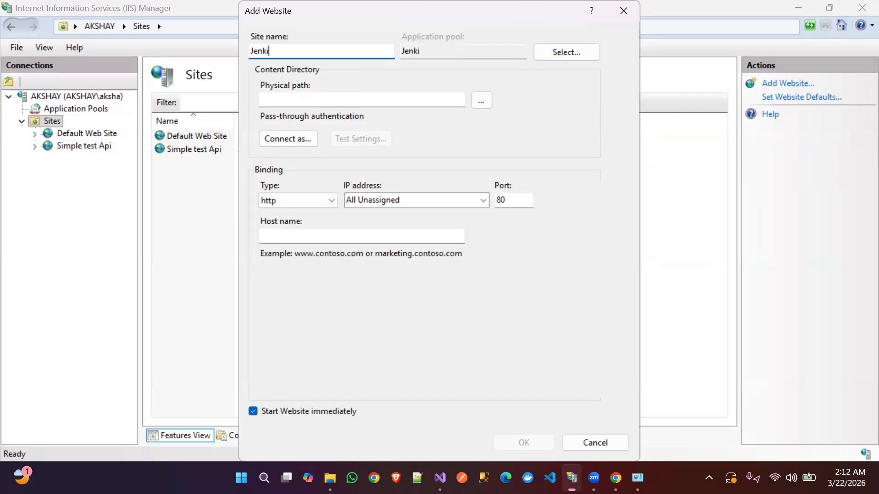
{"action": "type", "text": "sWebAPI"}
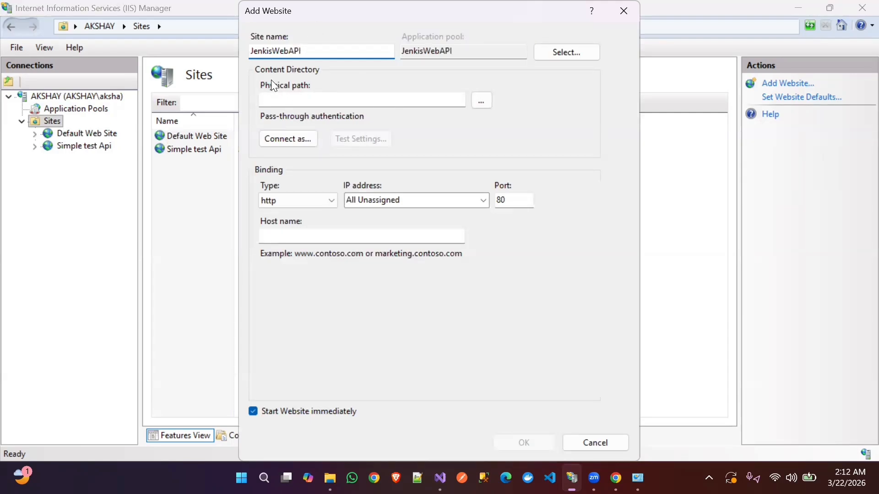
Set the new site's physical path to the C:\inetpub\wwwroot\JenkinsAPI folder
{"action": "left_click", "coordinate": [481, 100]}
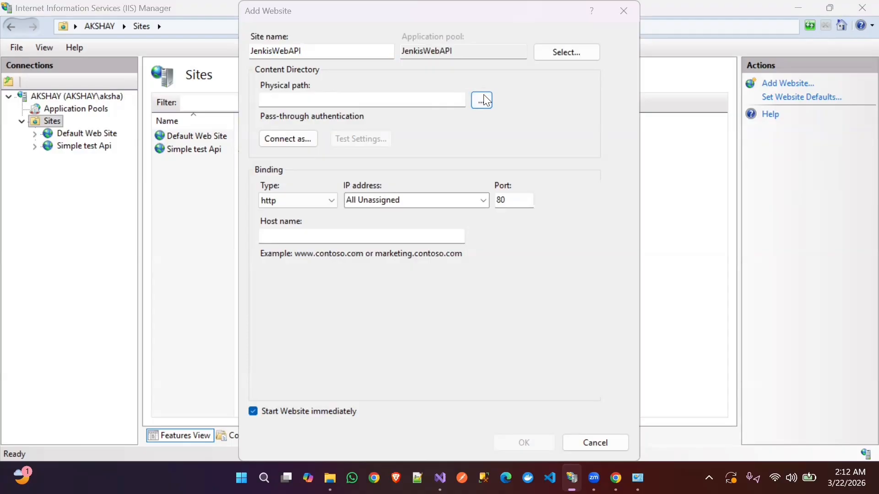
{"action": "scroll", "coordinate": [448, 275], "scroll_direction": "down", "scroll_amount": 7}
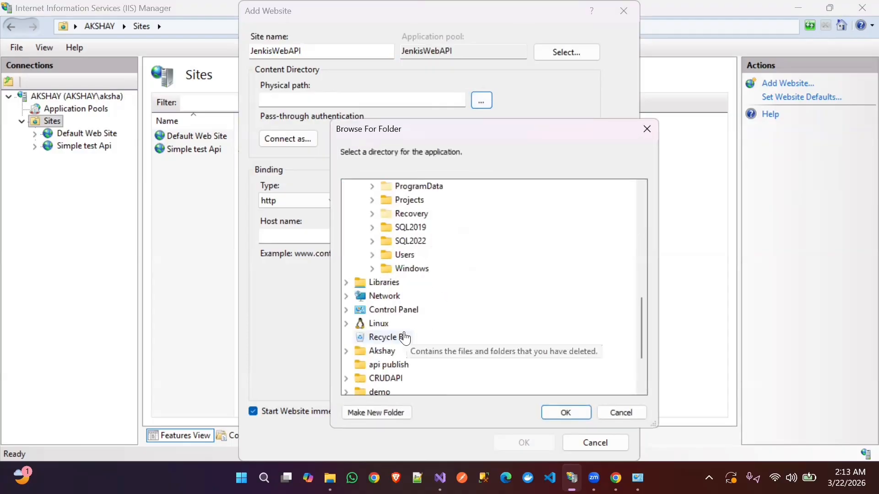
{"action": "scroll", "coordinate": [379, 289], "scroll_direction": "up", "scroll_amount": 8}
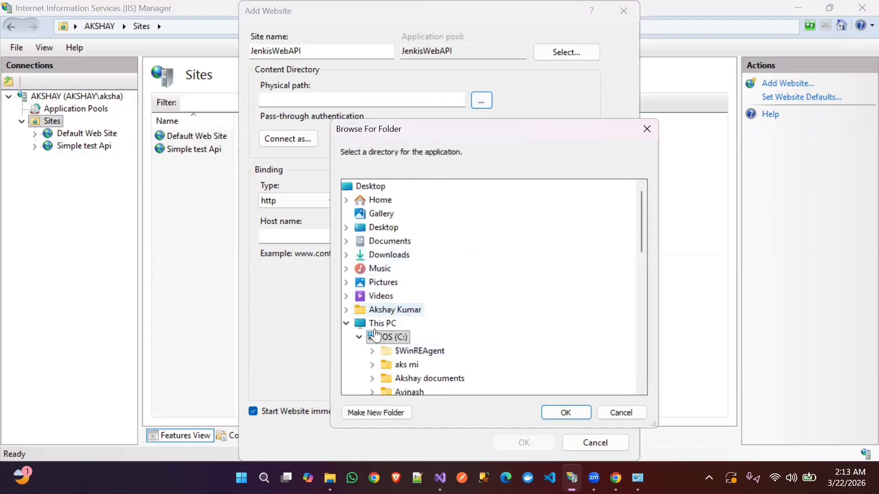
{"action": "scroll", "coordinate": [494, 271], "scroll_direction": "down", "scroll_amount": 3}
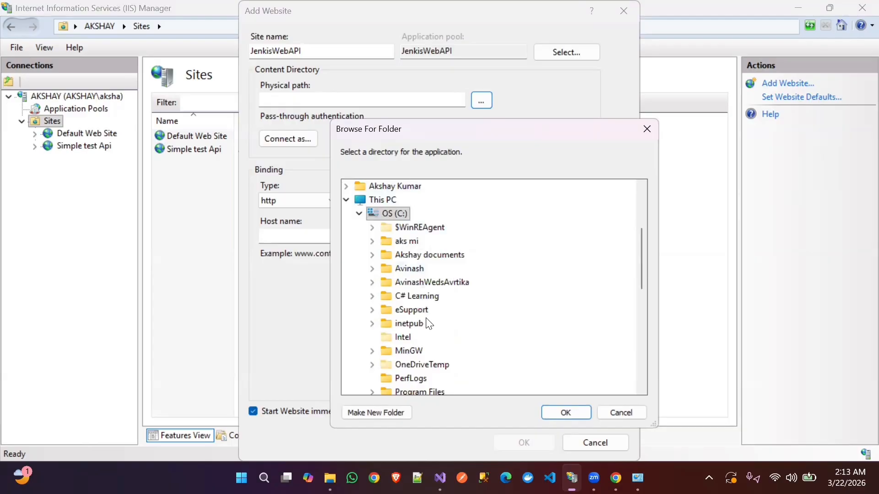
{"action": "double_click", "coordinate": [411, 326]}
{"action": "double_click", "coordinate": [421, 379]}
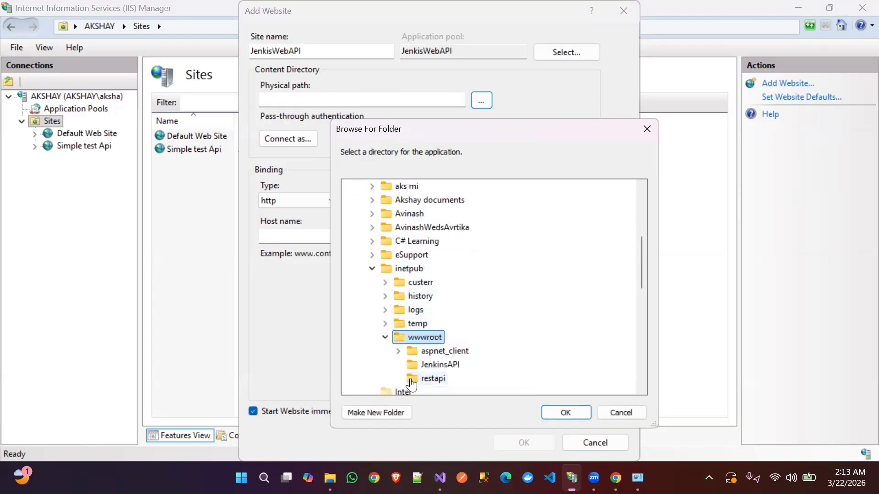
{"action": "left_click", "coordinate": [434, 365]}
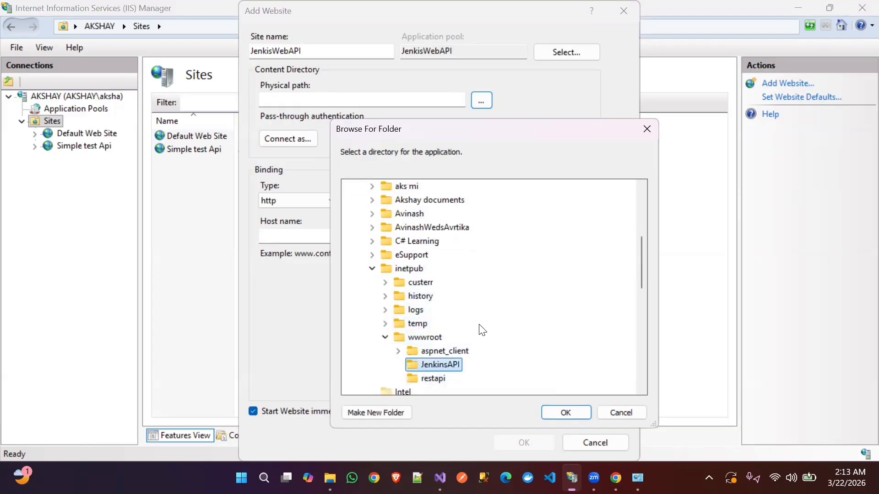
{"action": "scroll", "coordinate": [531, 307], "scroll_direction": "down", "scroll_amount": 4}
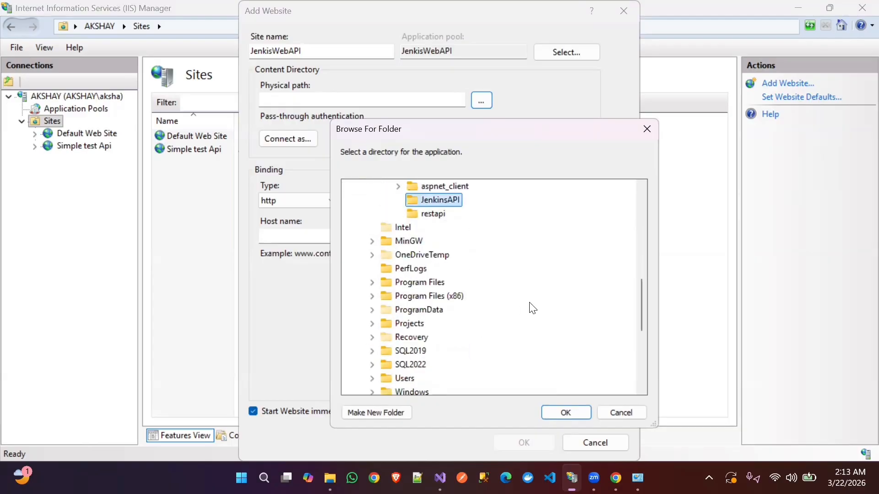
{"action": "left_click", "coordinate": [564, 413]}
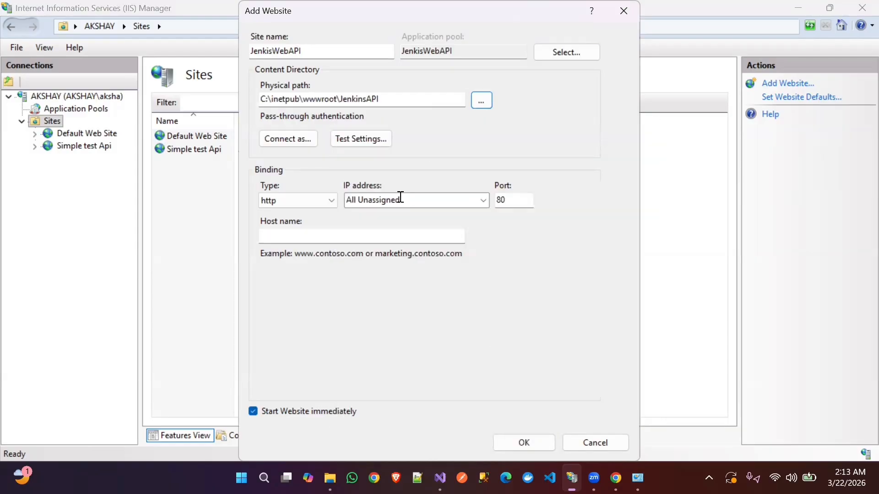
Keep the site's binding type as http and set its IP address to 192.168.82.85
{"action": "left_click", "coordinate": [294, 204]}
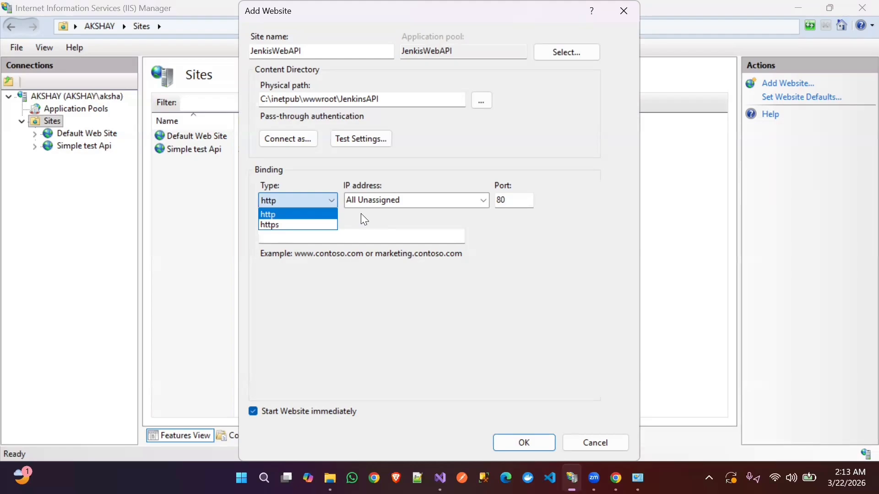
{"action": "left_click", "coordinate": [334, 198]}
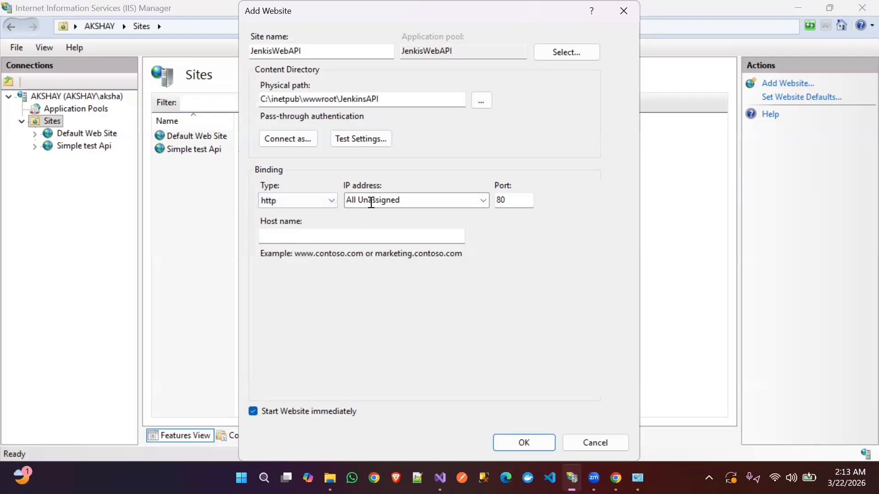
{"action": "left_click", "coordinate": [417, 200]}
{"action": "left_click", "coordinate": [426, 200]}
{"action": "left_click", "coordinate": [484, 200]}
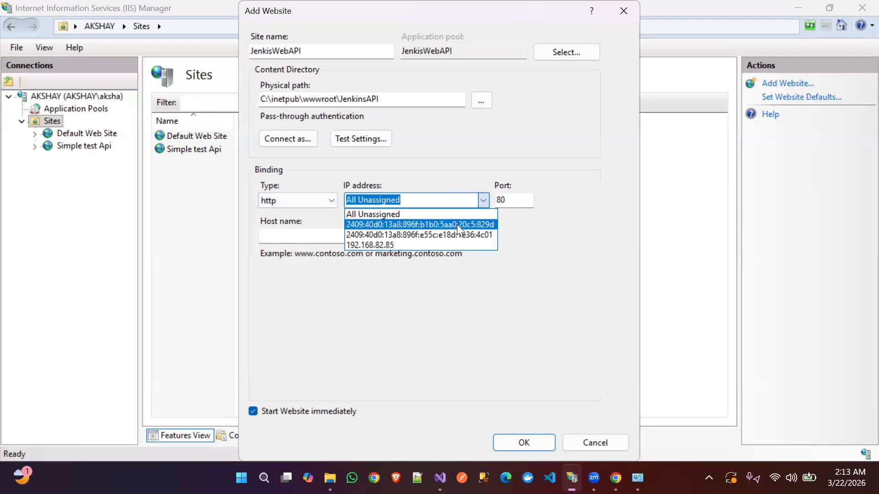
{"action": "left_click", "coordinate": [435, 245]}
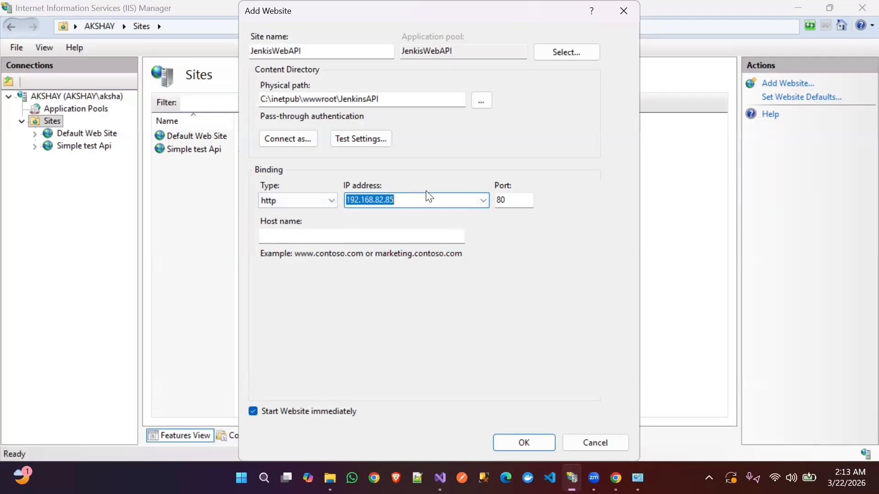
Set the binding port to 8092, leave the host name empty, and create the website
{"action": "left_click", "coordinate": [519, 199]}
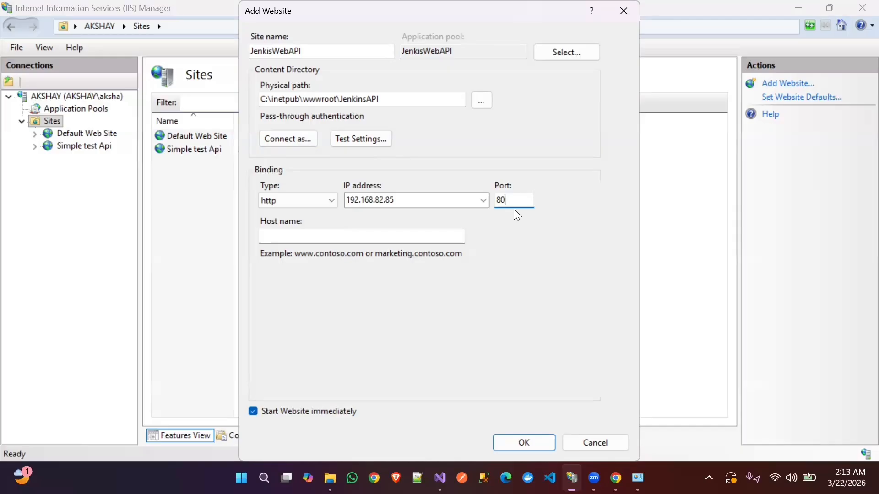
{"action": "type", "text": "8"}
{"action": "key", "text": "BackSpace"}
{"action": "type", "text": "92"}
{"action": "left_click", "coordinate": [395, 237]}
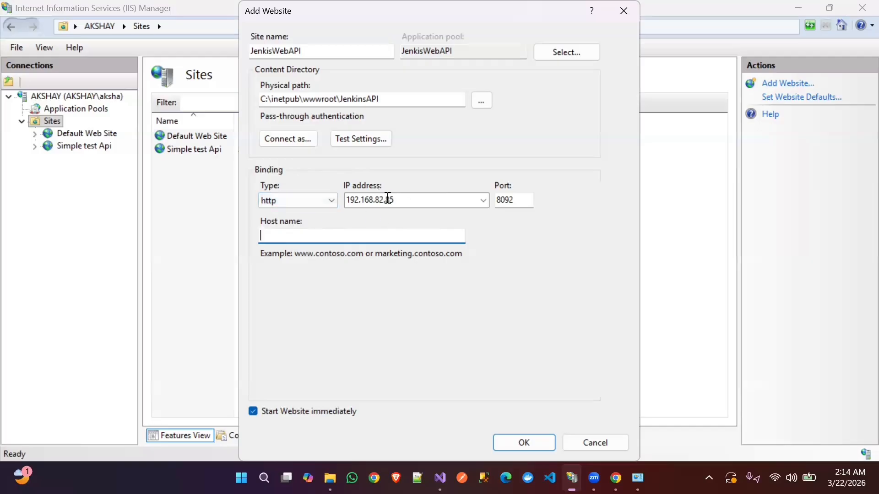
{"action": "left_click", "coordinate": [473, 204]}
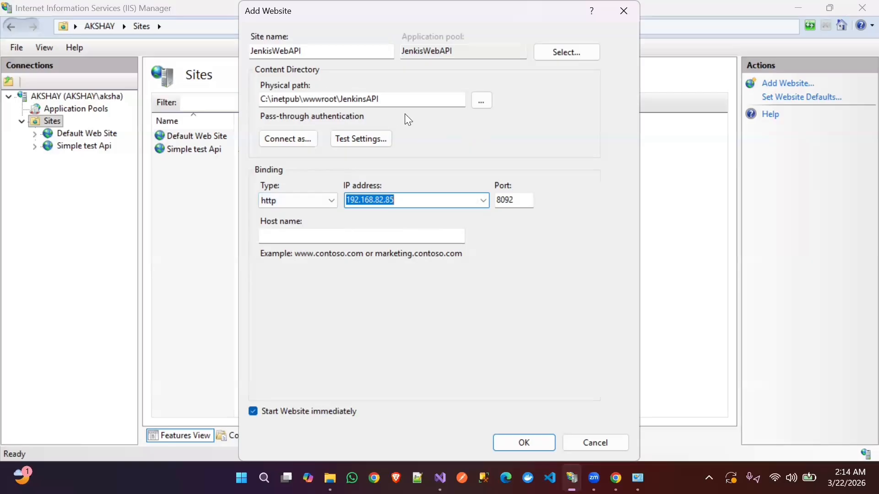
{"action": "left_click", "coordinate": [520, 442]}
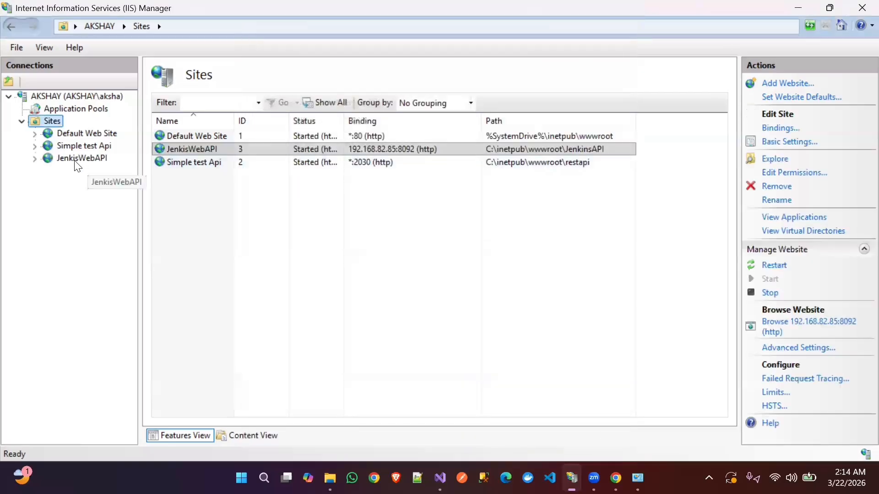
Browse the JenkisWebAPI website from its site management options to test it in the browser
{"action": "left_click", "coordinate": [100, 159]}
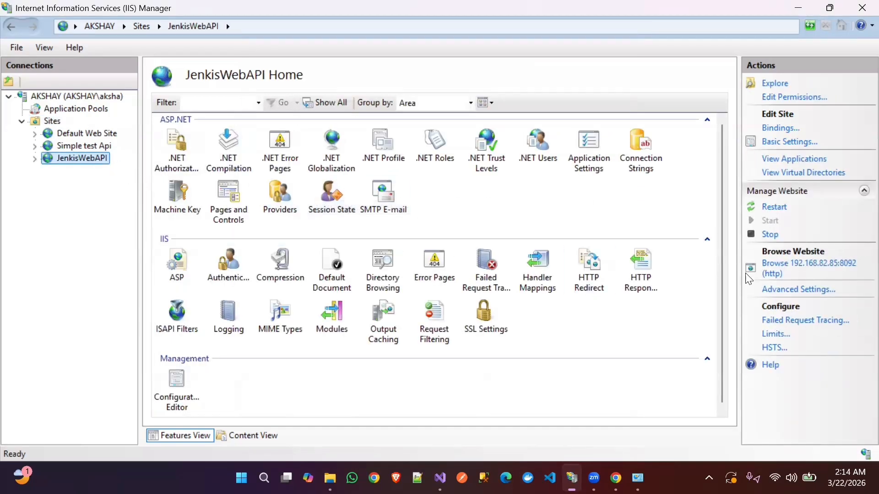
{"action": "right_click", "coordinate": [84, 158]}
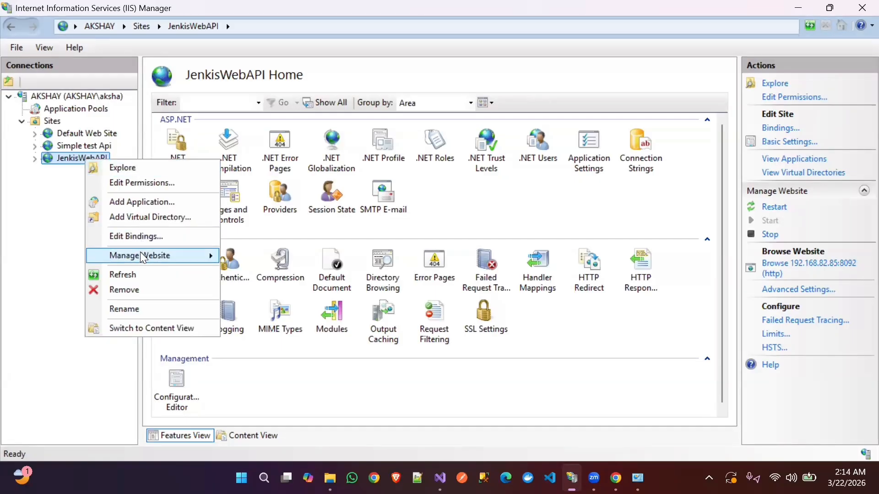
{"action": "mouse_move", "coordinate": [150, 253]}
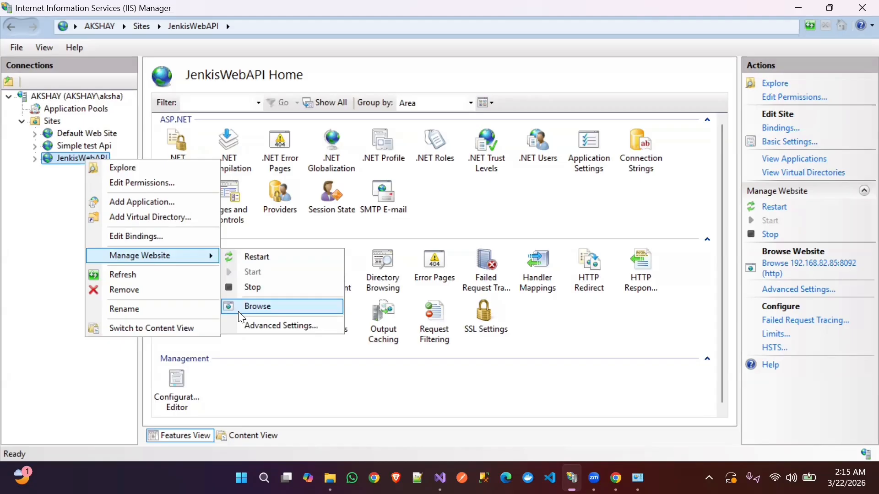
{"action": "left_click", "coordinate": [259, 306]}
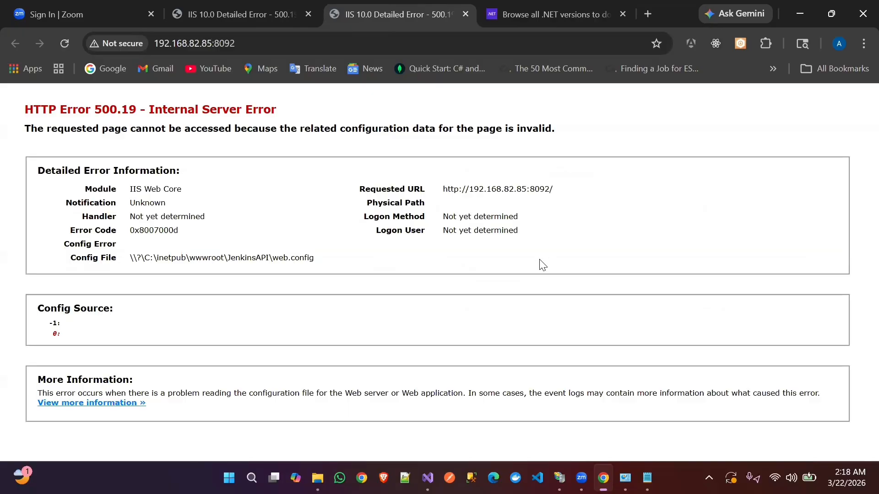
Switch to Visual Studio, close the build output, and check the target framework in the JenkinsAPI project file
{"action": "key", "text": "alt+Tab"}
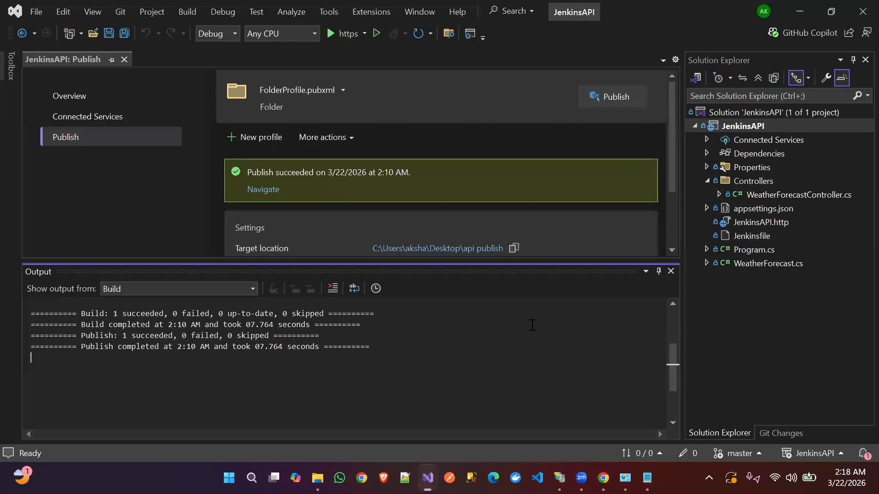
{"action": "left_click", "coordinate": [670, 271]}
{"action": "left_click", "coordinate": [743, 127]}
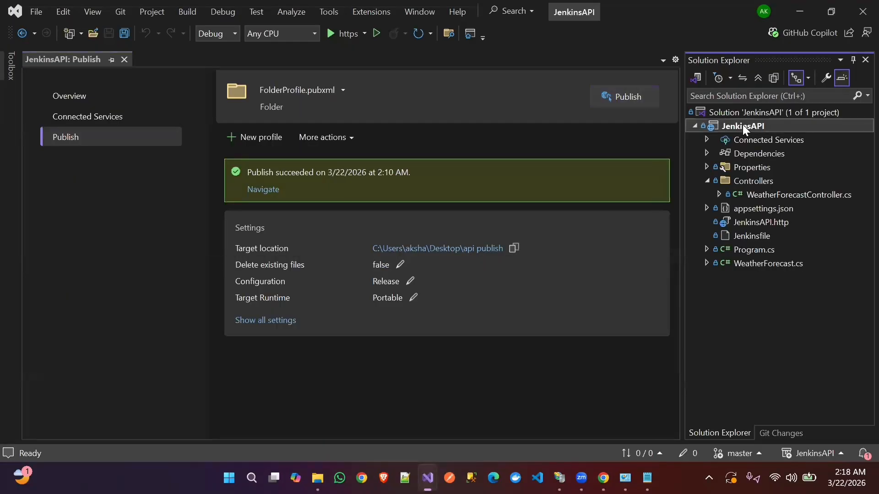
{"action": "double_click", "coordinate": [742, 125]}
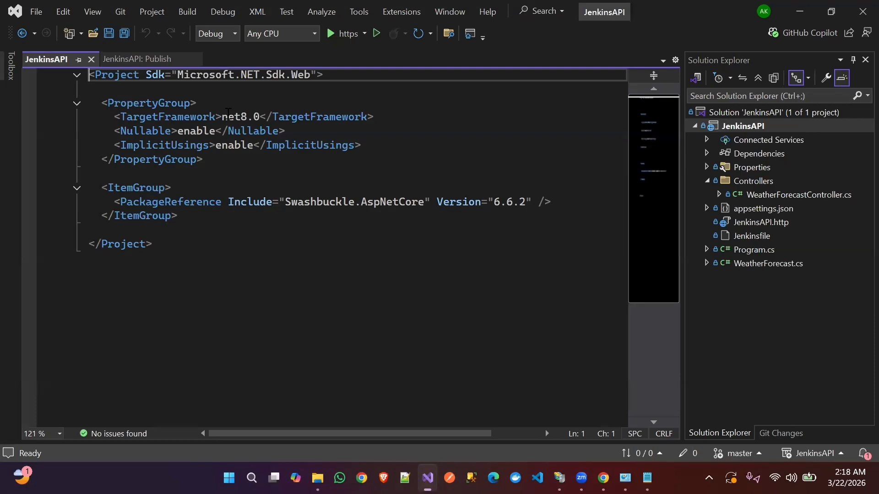
{"action": "double_click", "coordinate": [231, 117]}
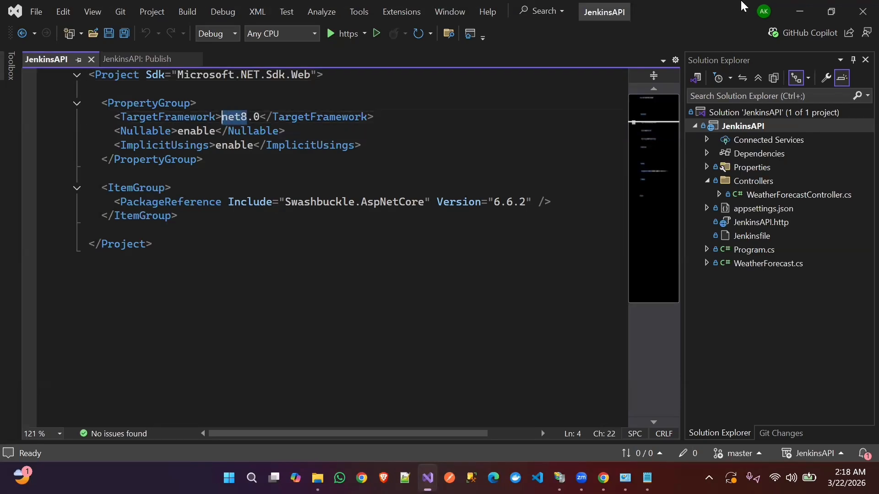
Minimize Visual Studio to return to the browser and open the .NET 8.0 download page from the supported versions
{"action": "left_click", "coordinate": [800, 11]}
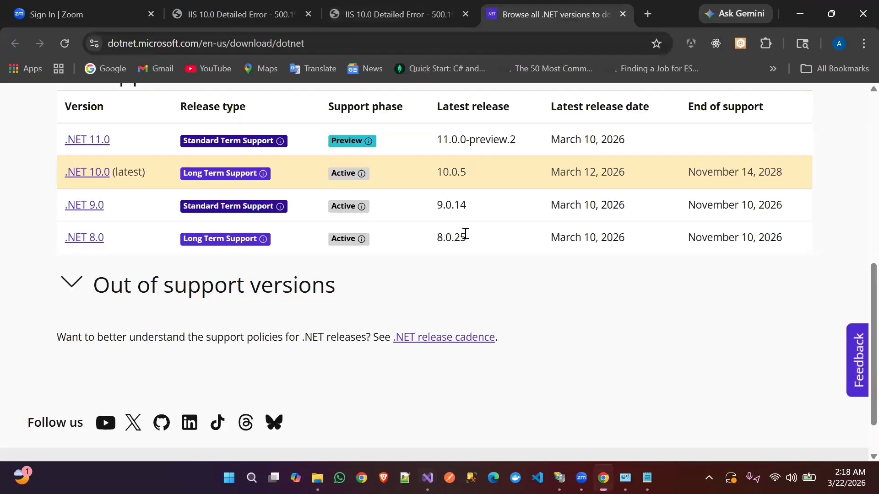
{"action": "scroll", "coordinate": [465, 234], "scroll_direction": "up", "scroll_amount": 2}
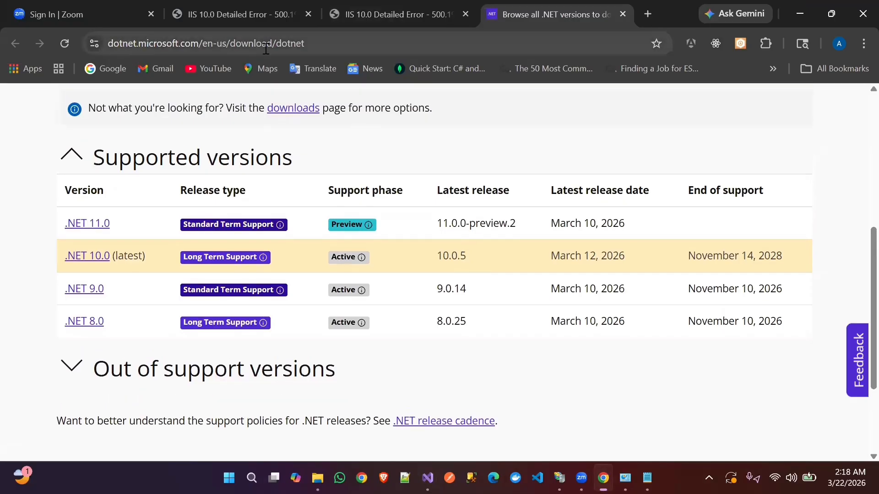
{"action": "scroll", "coordinate": [172, 282], "scroll_direction": "down", "scroll_amount": 3}
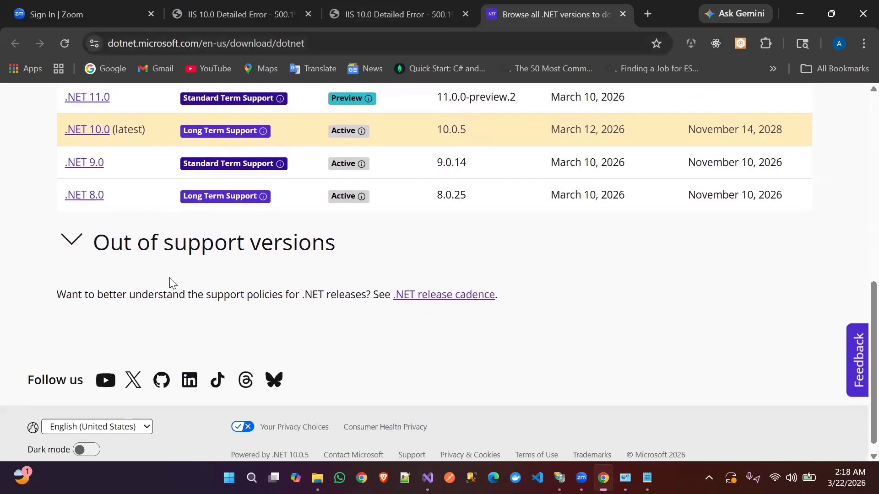
{"action": "scroll", "coordinate": [171, 282], "scroll_direction": "up", "scroll_amount": 2}
{"action": "left_click", "coordinate": [85, 311]}
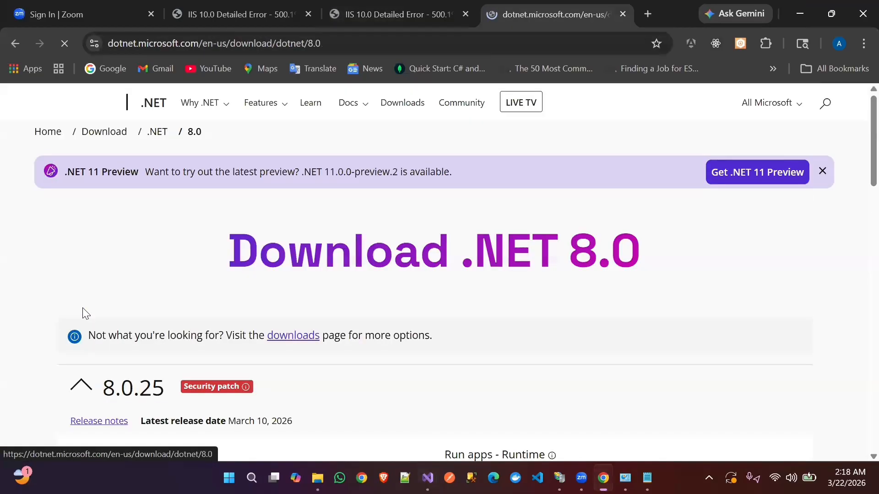
Download the Windows Hosting Bundle installer for ASP.NET Core Runtime 8.0.25
{"action": "scroll", "coordinate": [365, 304], "scroll_direction": "down", "scroll_amount": 7}
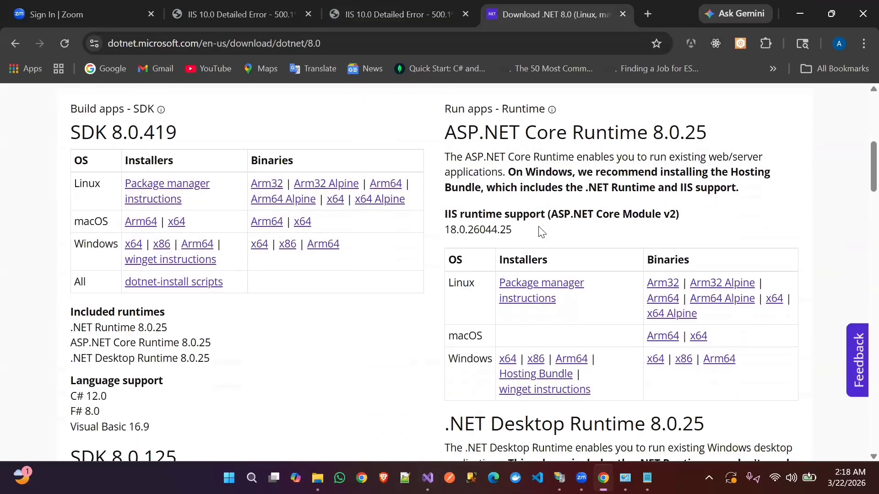
{"action": "left_click_drag", "start_coordinate": [445, 118], "coordinate": [716, 137]}
{"action": "left_click", "coordinate": [713, 145]}
{"action": "scroll", "coordinate": [713, 145], "scroll_direction": "down", "scroll_amount": 2}
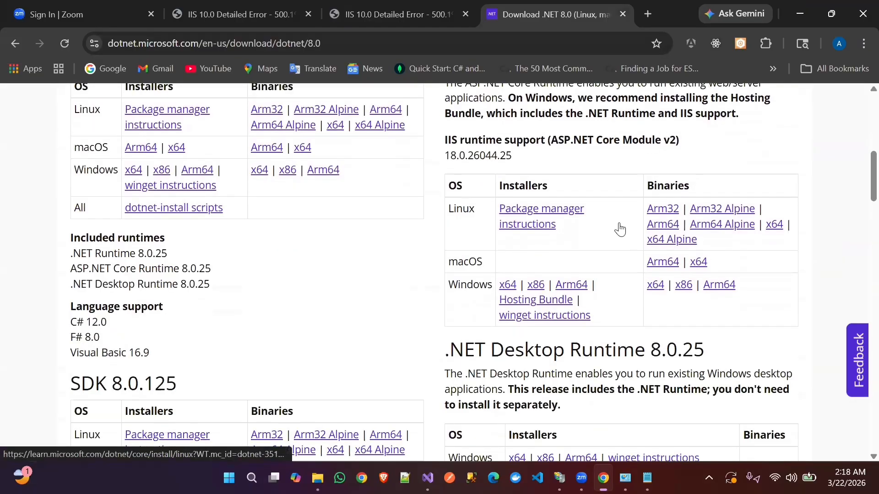
{"action": "left_click", "coordinate": [520, 306]}
{"action": "scroll", "coordinate": [480, 266], "scroll_direction": "down", "scroll_amount": 5}
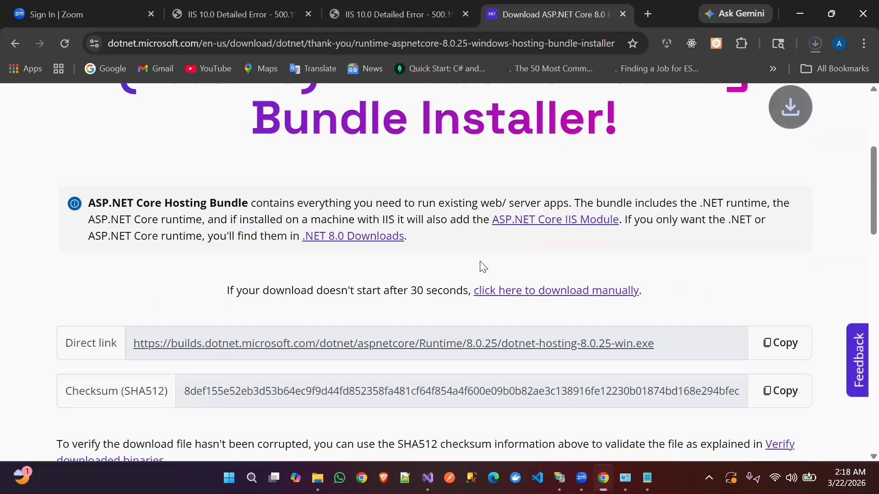
{"action": "scroll", "coordinate": [549, 219], "scroll_direction": "down", "scroll_amount": 1}
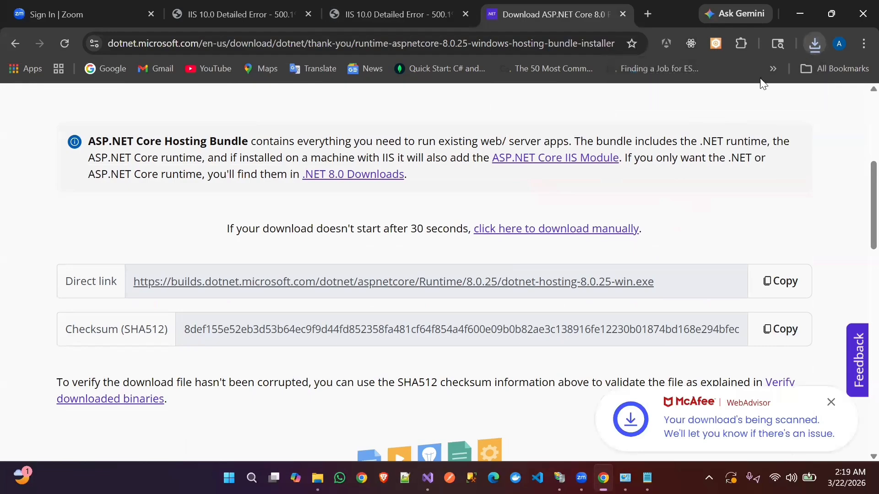
Run the downloaded hosting bundle installer, agree to the license terms, and start the installation with administrator approval
{"action": "left_click", "coordinate": [813, 43]}
{"action": "left_click", "coordinate": [646, 116]}
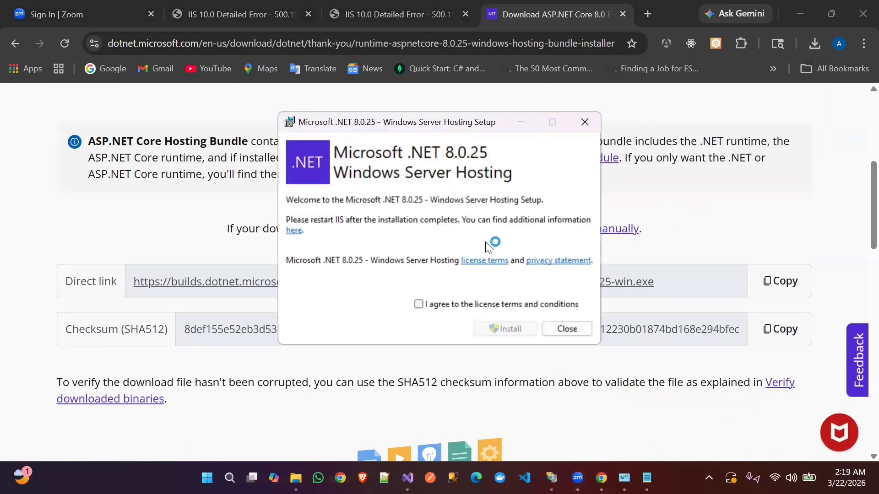
{"action": "left_click", "coordinate": [420, 305]}
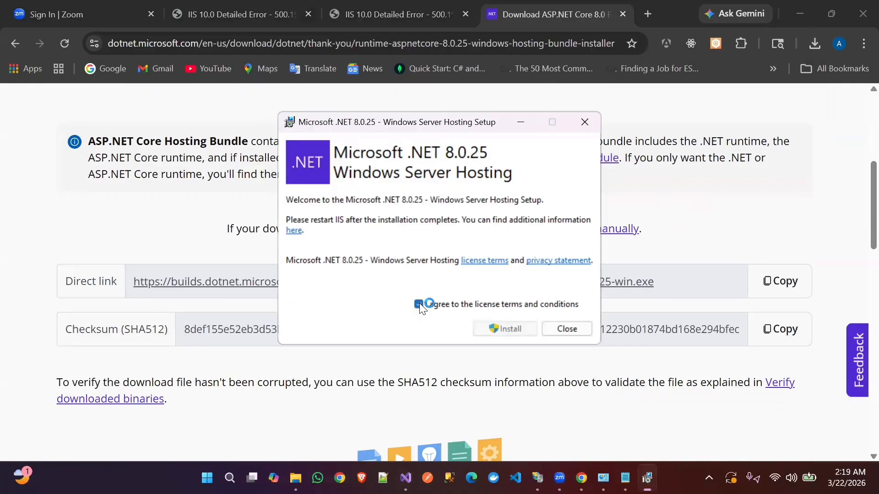
{"action": "left_click", "coordinate": [509, 328]}
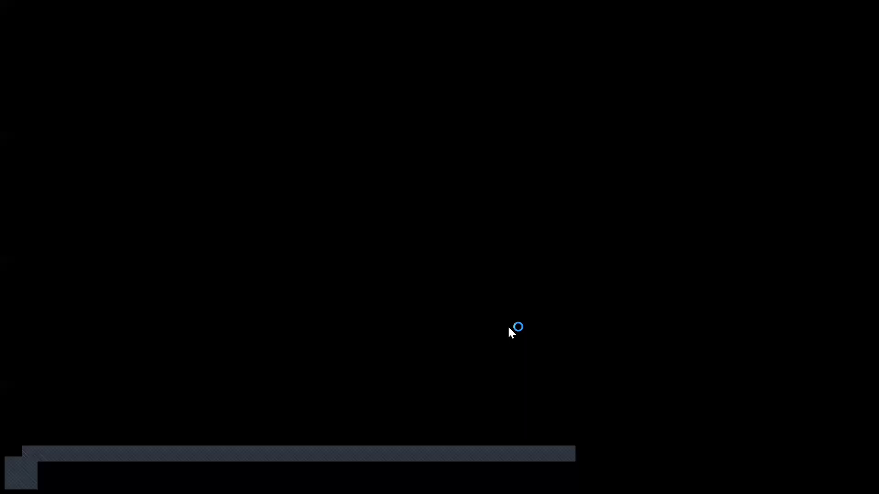
{"action": "left_click", "coordinate": [386, 353]}
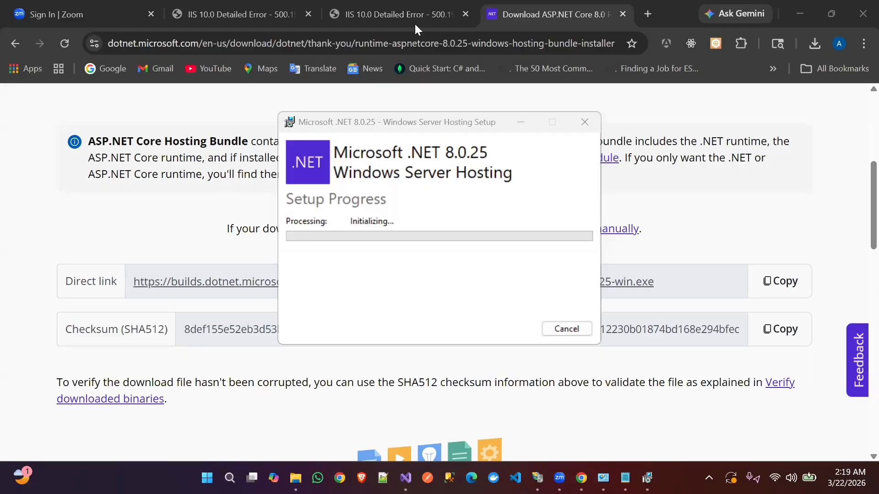
Review the 500.19 error page while the installation runs, and close the .NET 8.0.25 Windows Server Hosting setup when it finishes
{"action": "left_click", "coordinate": [412, 9]}
{"action": "left_click_drag", "start_coordinate": [140, 112], "coordinate": [98, 112]}
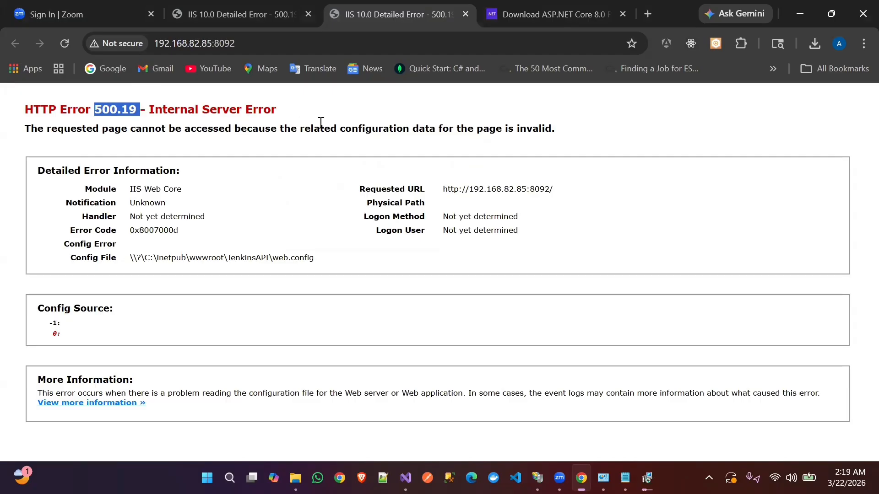
{"action": "left_click", "coordinate": [558, 9]}
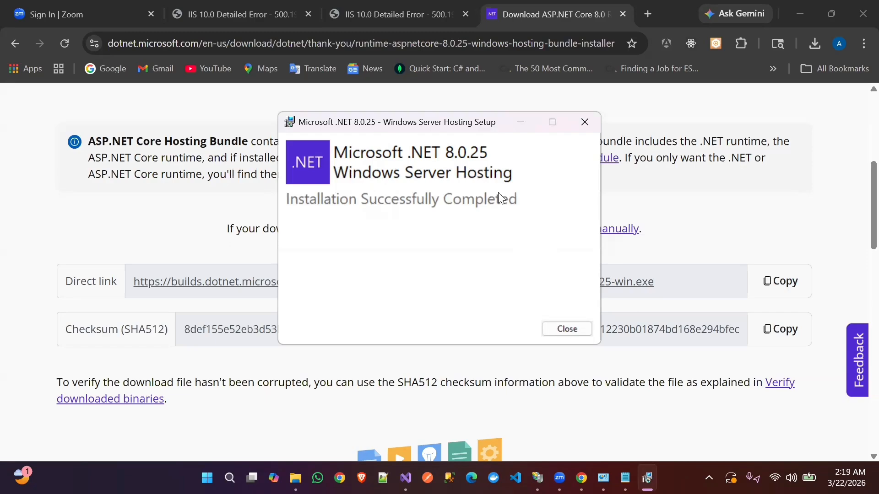
{"action": "left_click", "coordinate": [562, 327]}
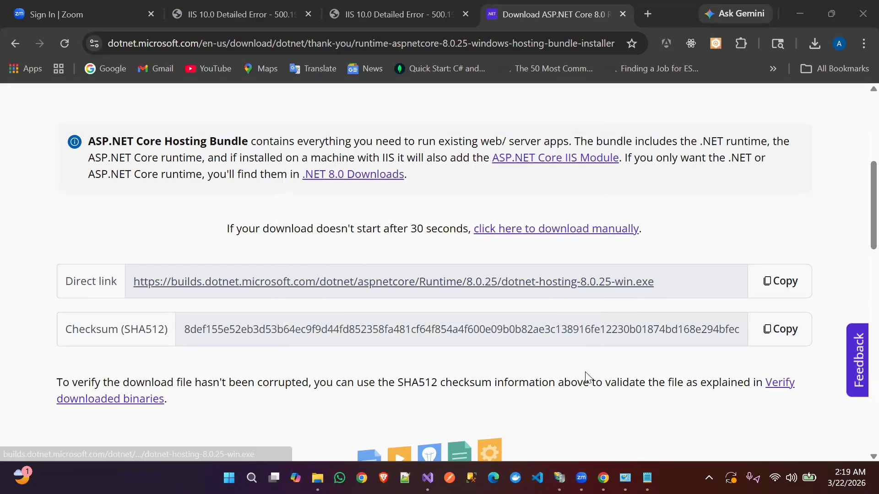
Switch to IIS Manager, then refresh and restart the JenkisWebAPI website
{"action": "left_click", "coordinate": [558, 478]}
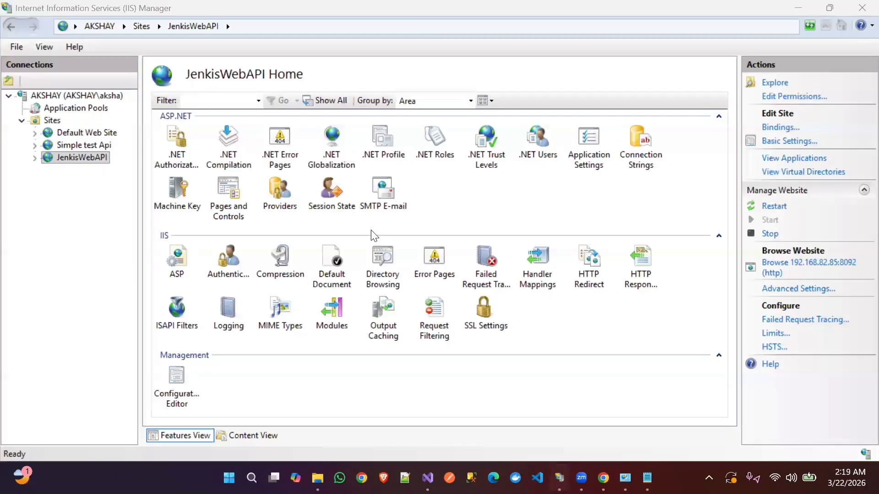
{"action": "right_click", "coordinate": [85, 154]}
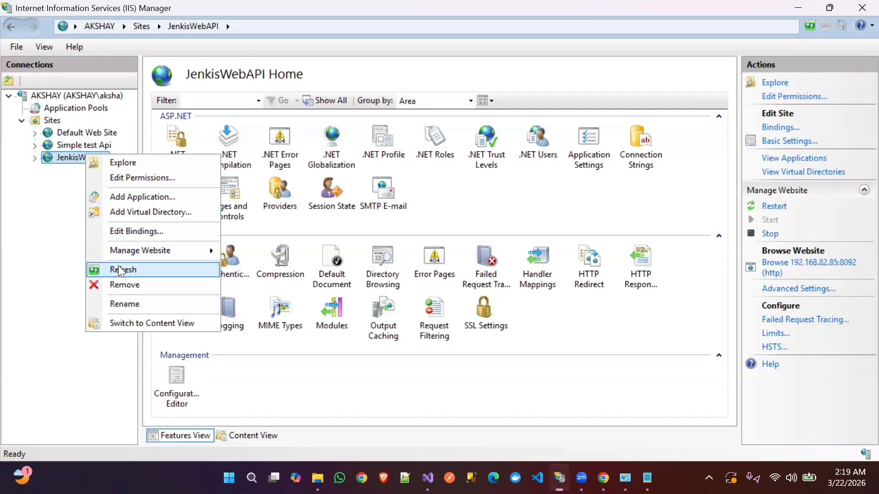
{"action": "left_click", "coordinate": [120, 269]}
{"action": "right_click", "coordinate": [70, 154]}
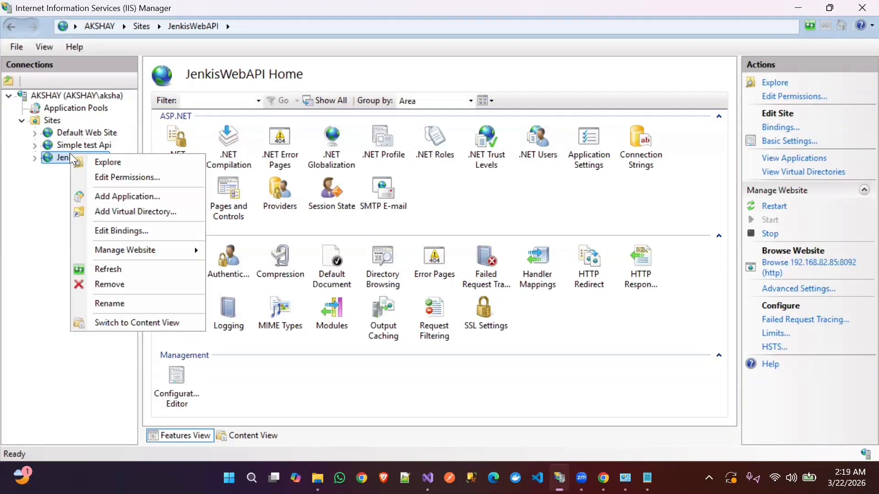
{"action": "mouse_move", "coordinate": [183, 258]}
{"action": "left_click", "coordinate": [242, 251]}
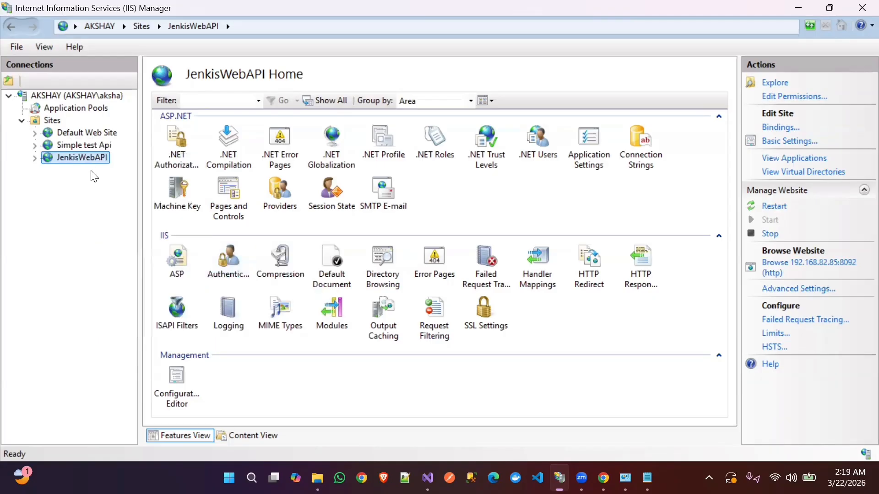
Browse the JenkisWebAPI website from its management options and examine the response at its root address
{"action": "right_click", "coordinate": [89, 161]}
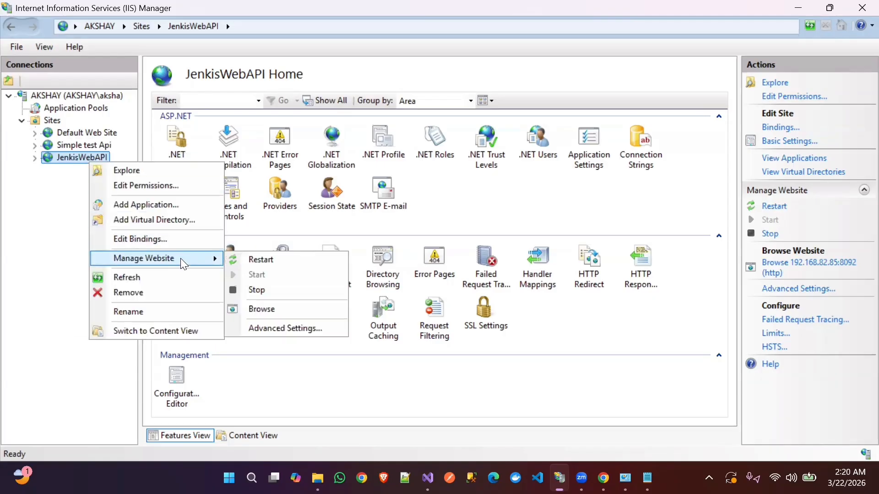
{"action": "left_click", "coordinate": [259, 305]}
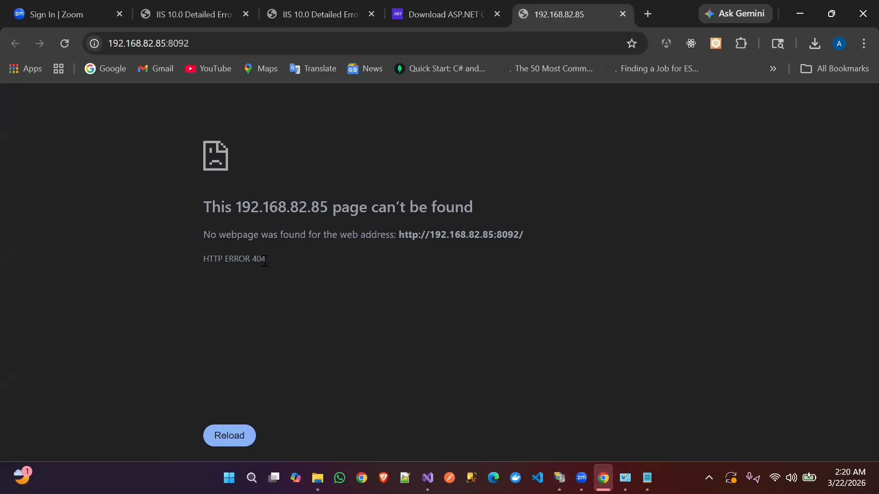
{"action": "left_click_drag", "start_coordinate": [266, 259], "coordinate": [191, 157]}
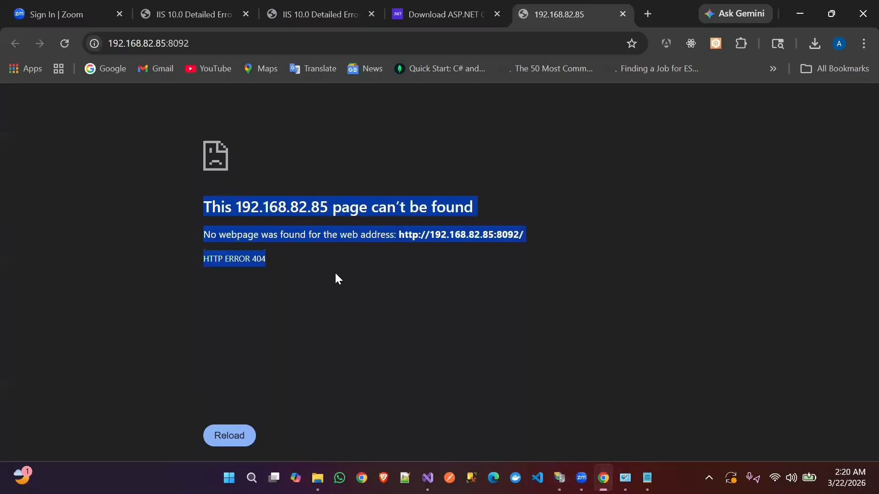
{"action": "left_click", "coordinate": [254, 259]}
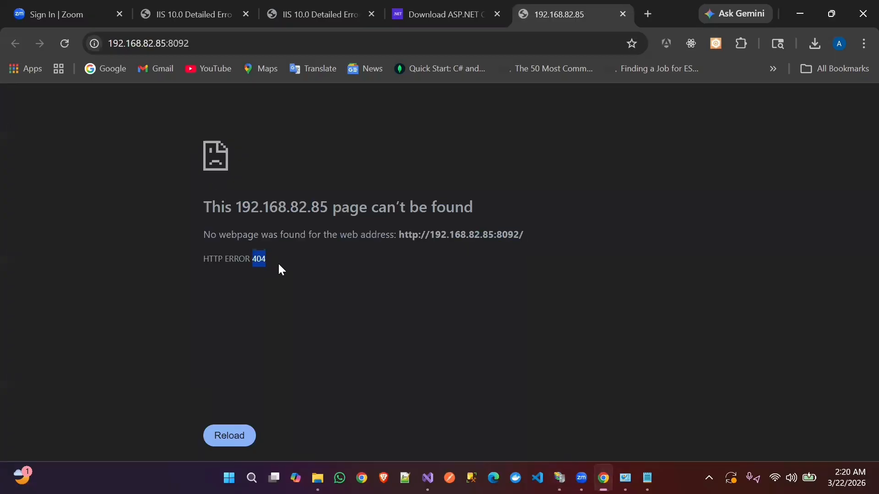
{"action": "left_click", "coordinate": [287, 218]}
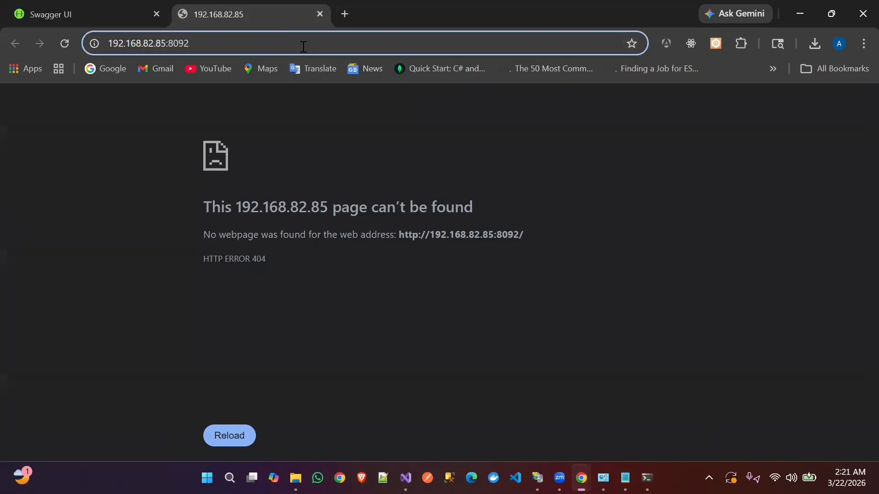
Request the /WeatherForecast endpoint at 192.168.82.85:8092 and turn on Pretty-print for the JSON response
{"action": "type", "text": "/"}
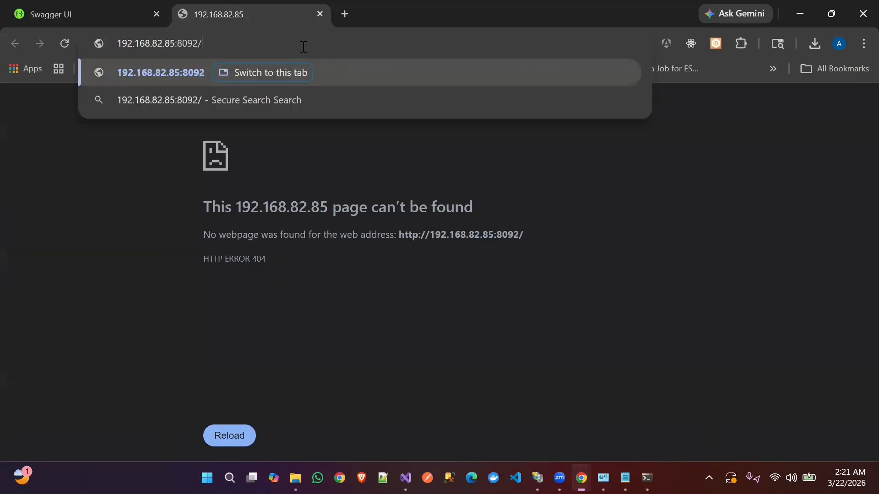
{"action": "type", "text": "WeatherForecast"}
{"action": "key", "text": "Return"}
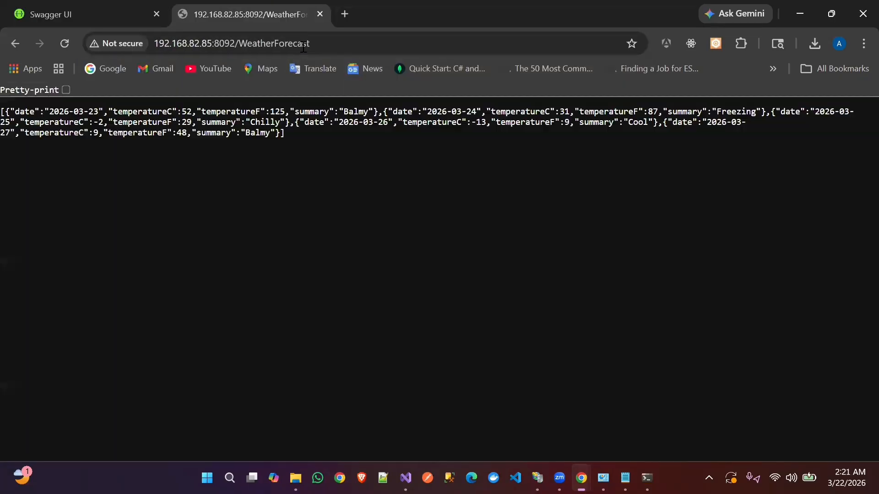
{"action": "left_click", "coordinate": [66, 90]}
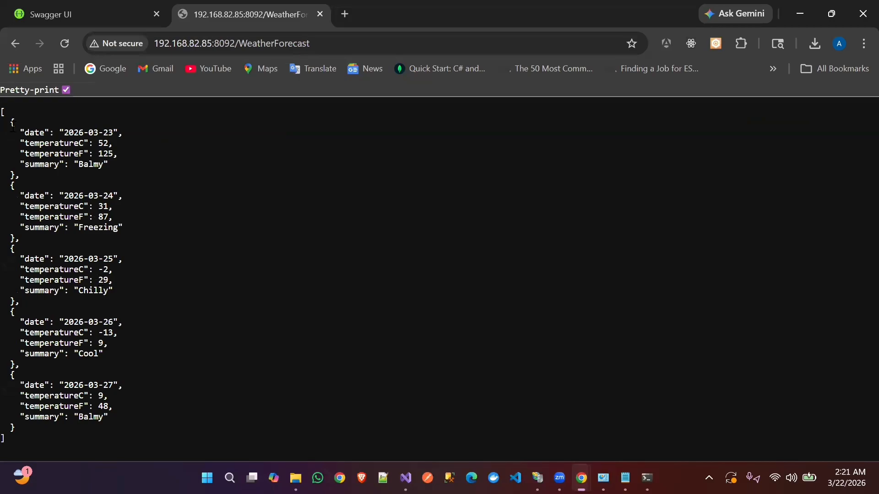
Close the Swagger UI tab and check the hosted WeatherForecast address
{"action": "left_click", "coordinate": [156, 14]}
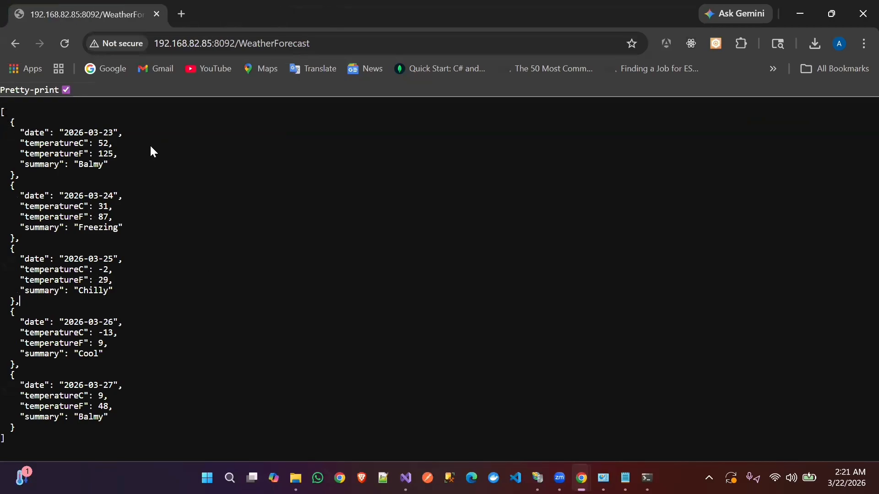
{"action": "left_click", "coordinate": [339, 39]}
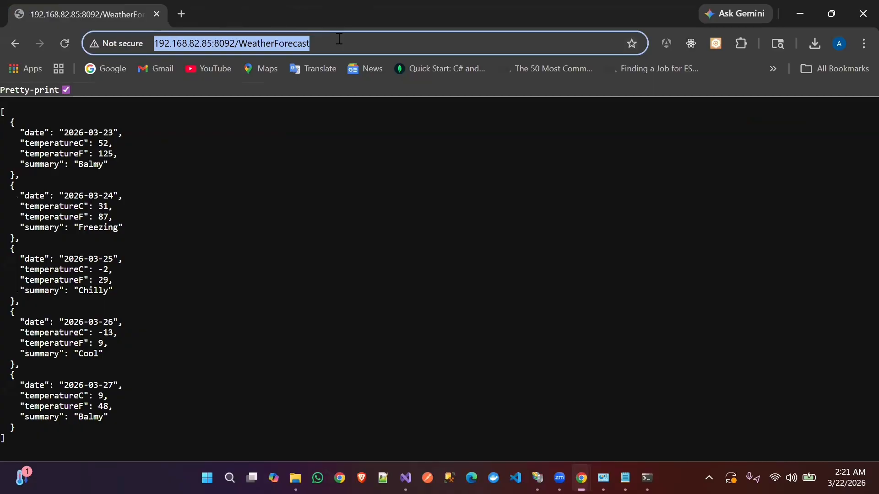
{"action": "left_click", "coordinate": [330, 266]}
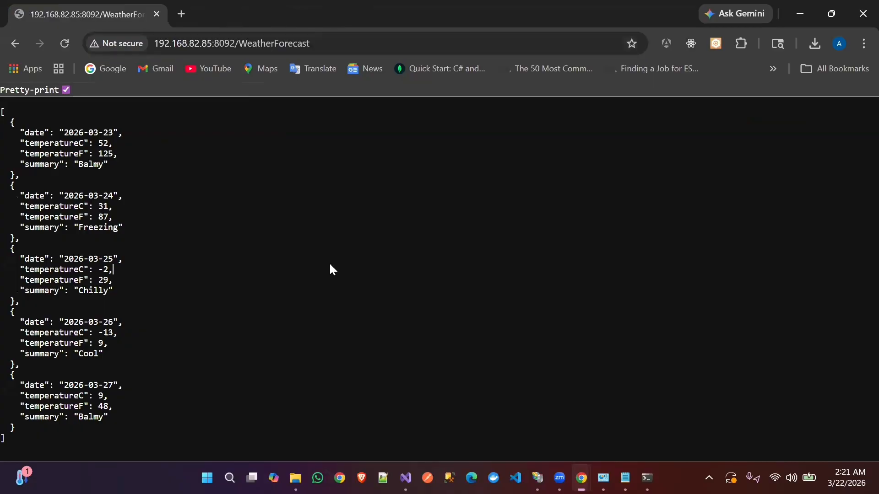